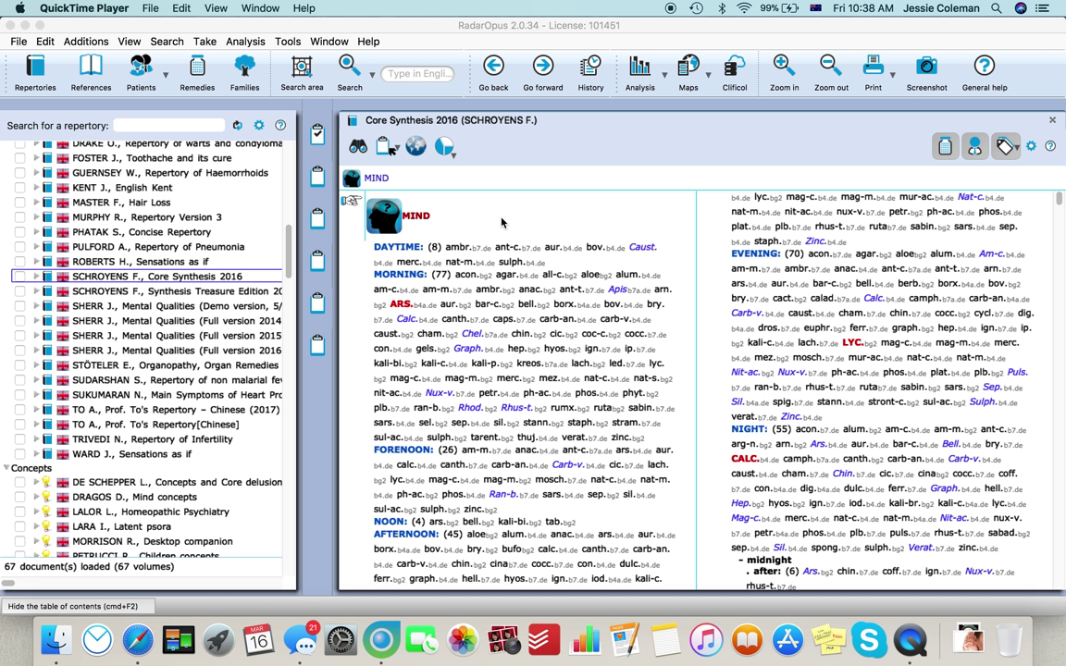
# Step: Open the chapter navigator for the Core Synthesis 2016 repertory
pyautogui.click(358, 148)
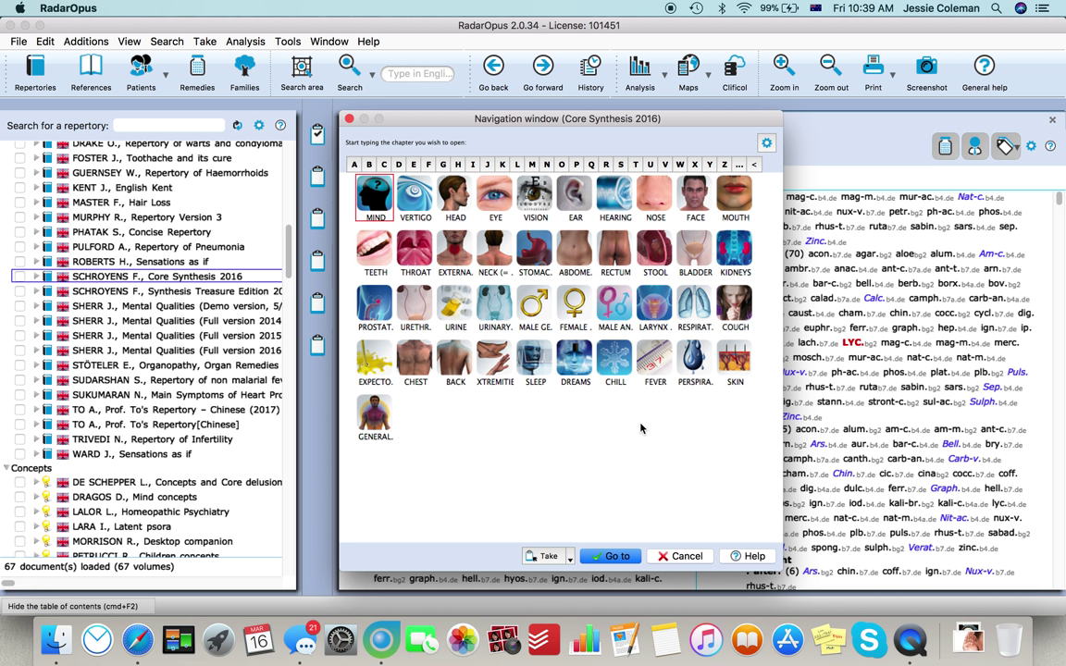
# Step: Navigate the book to THROAT - PAIN - right using the entries th, pai and rig
pyautogui.write('th')
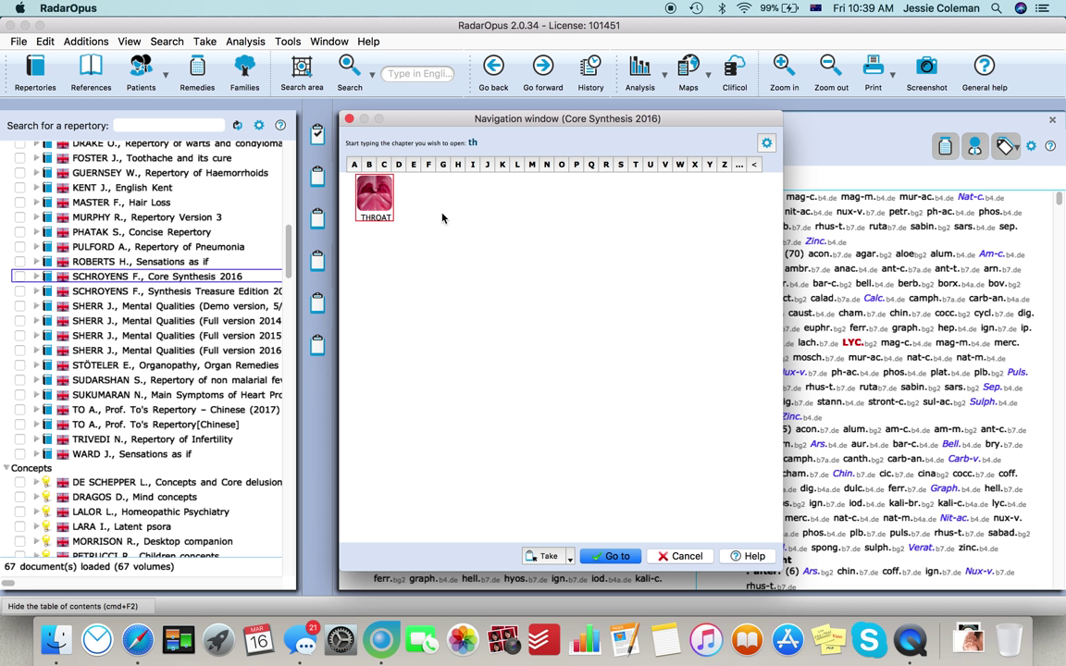
pyautogui.press('Return')
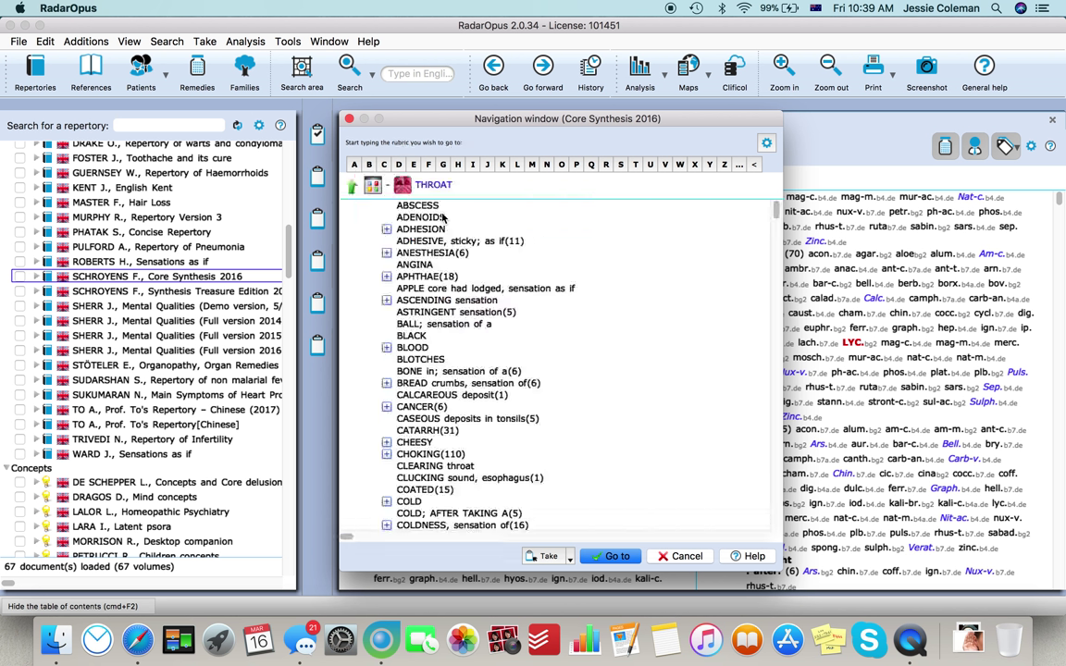
pyautogui.write('pai')
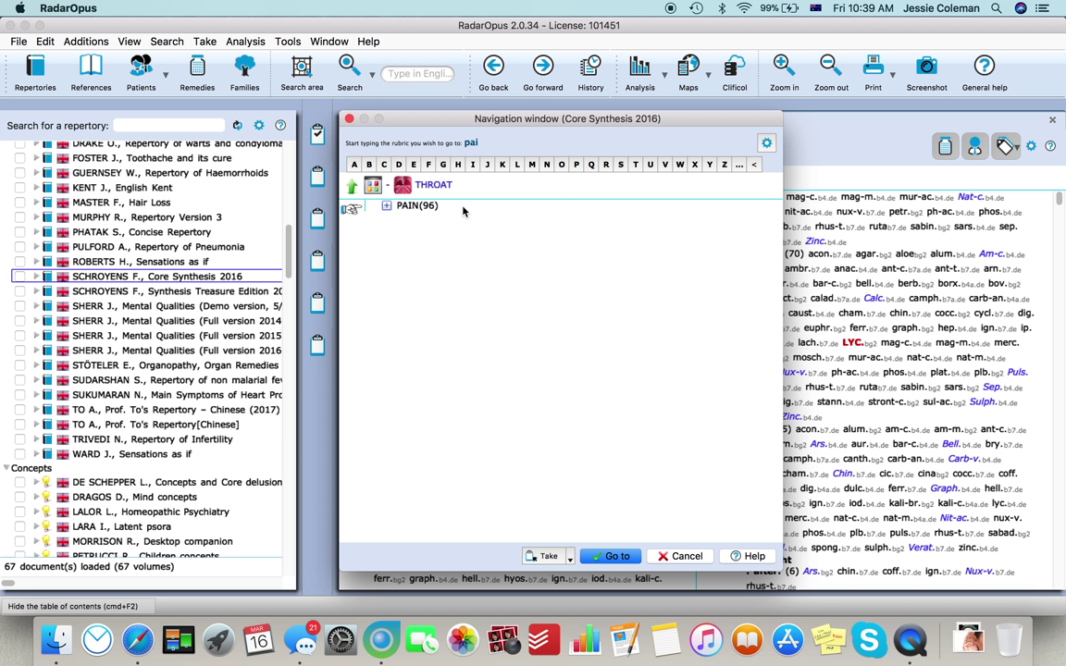
pyautogui.press('Return')
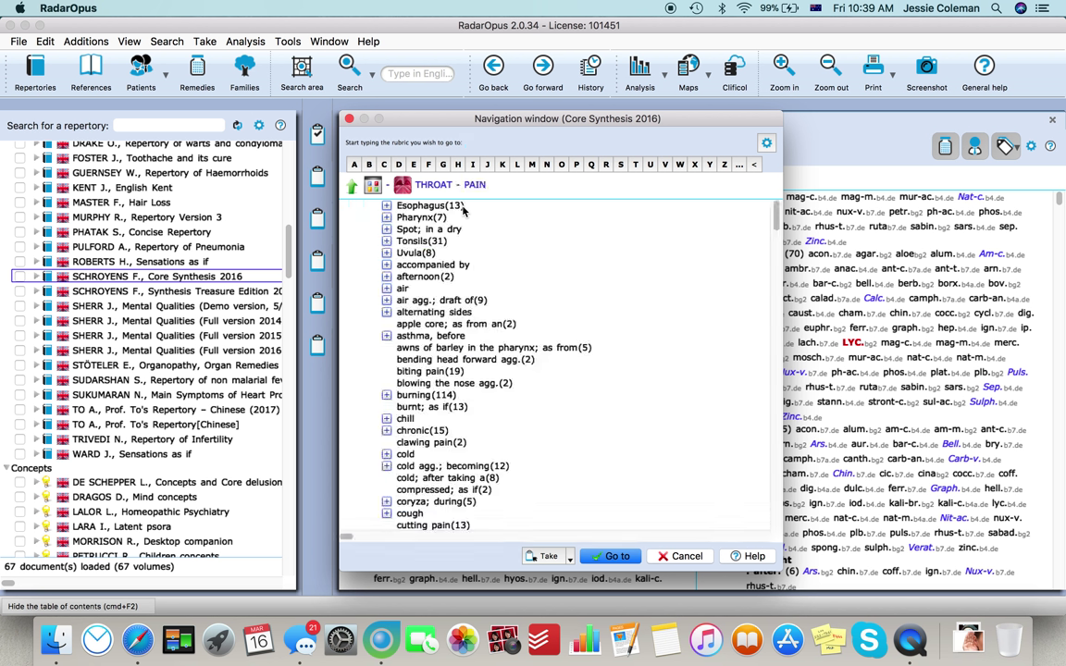
pyautogui.write('rig')
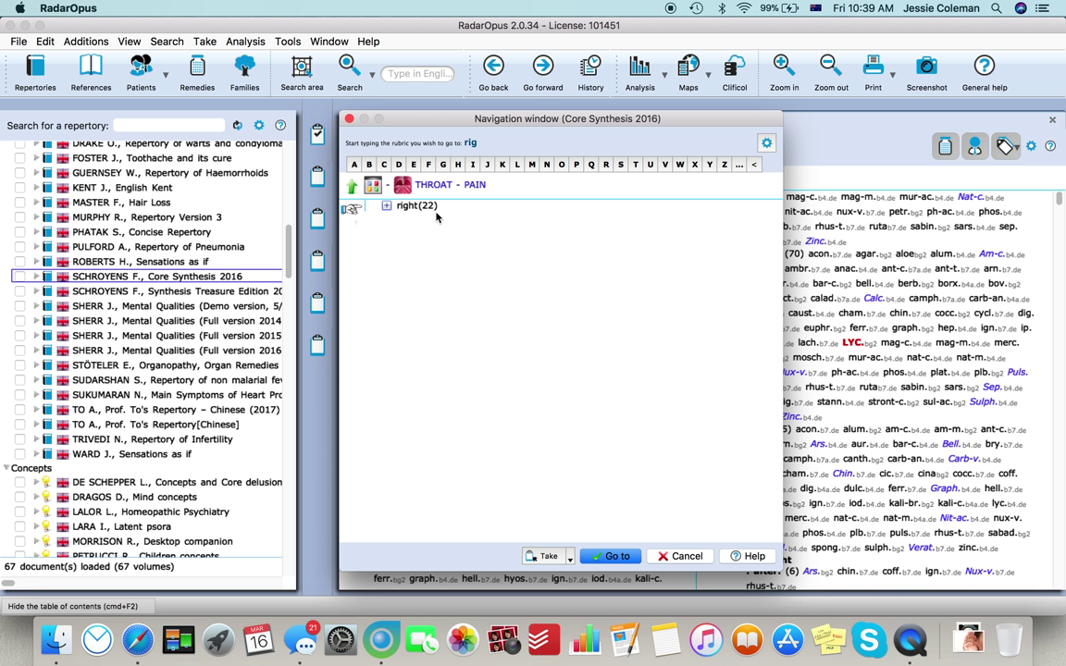
pyautogui.press('Return')
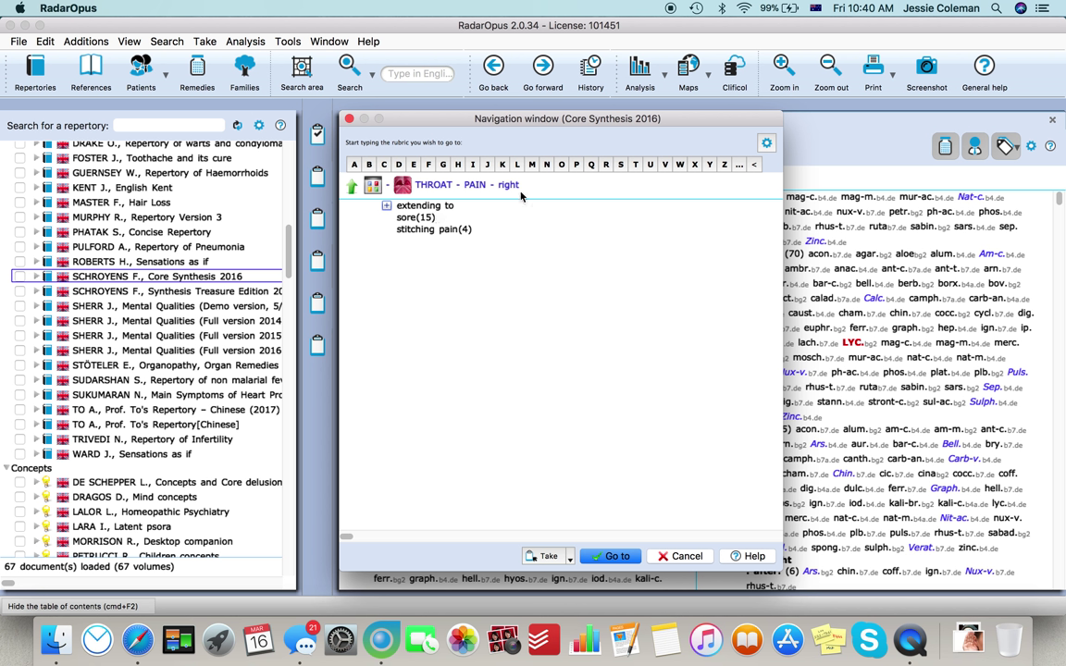
pyautogui.moveTo(382, 204)
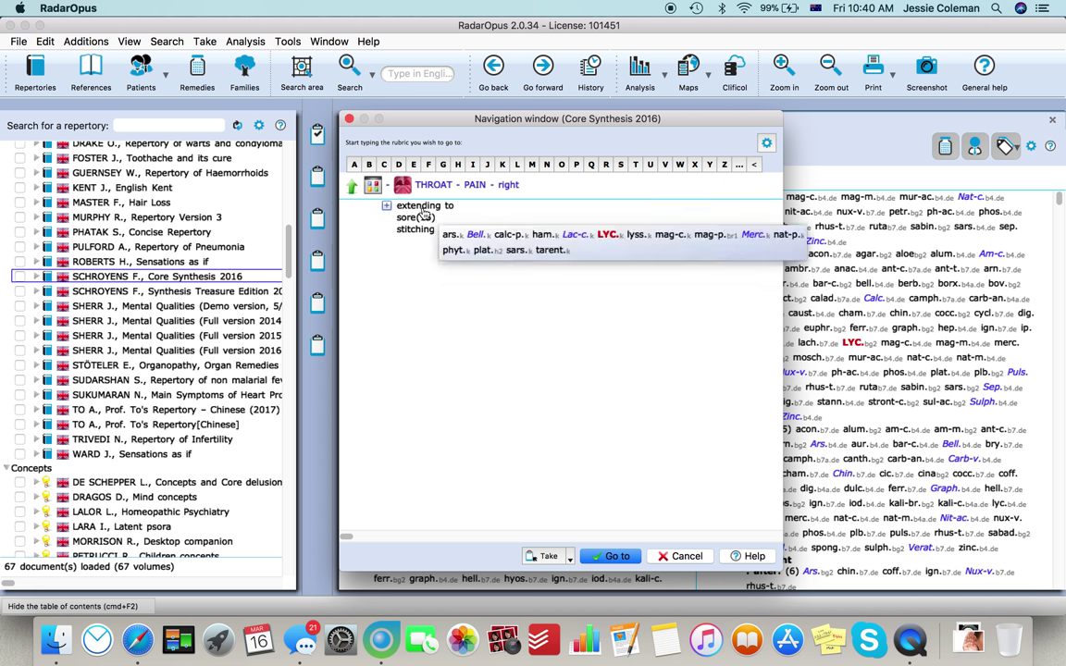
pyautogui.click(612, 559)
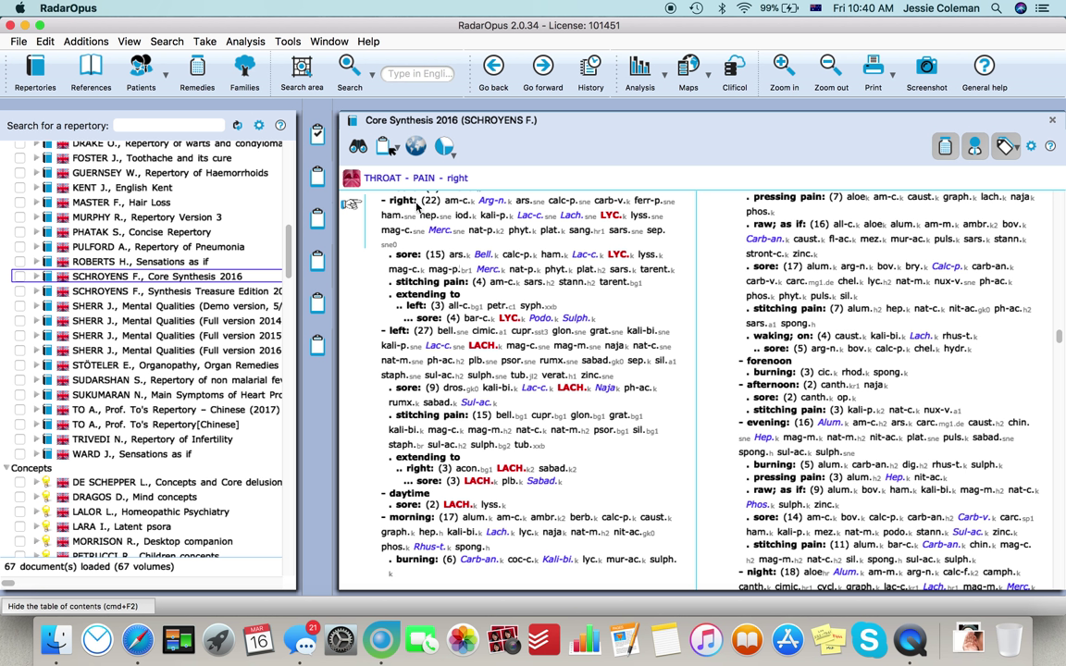
# Step: Take THROAT - PAIN - right into Clipboard 1 and view its 22-remedy analysis
pyautogui.click(389, 150)
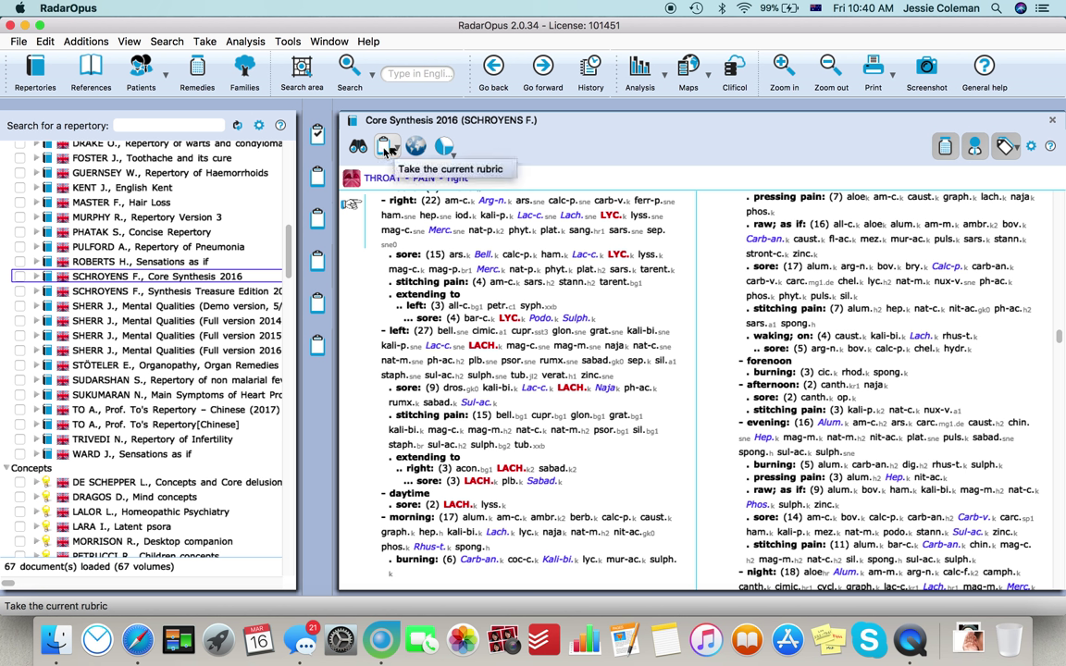
pyautogui.click(387, 151)
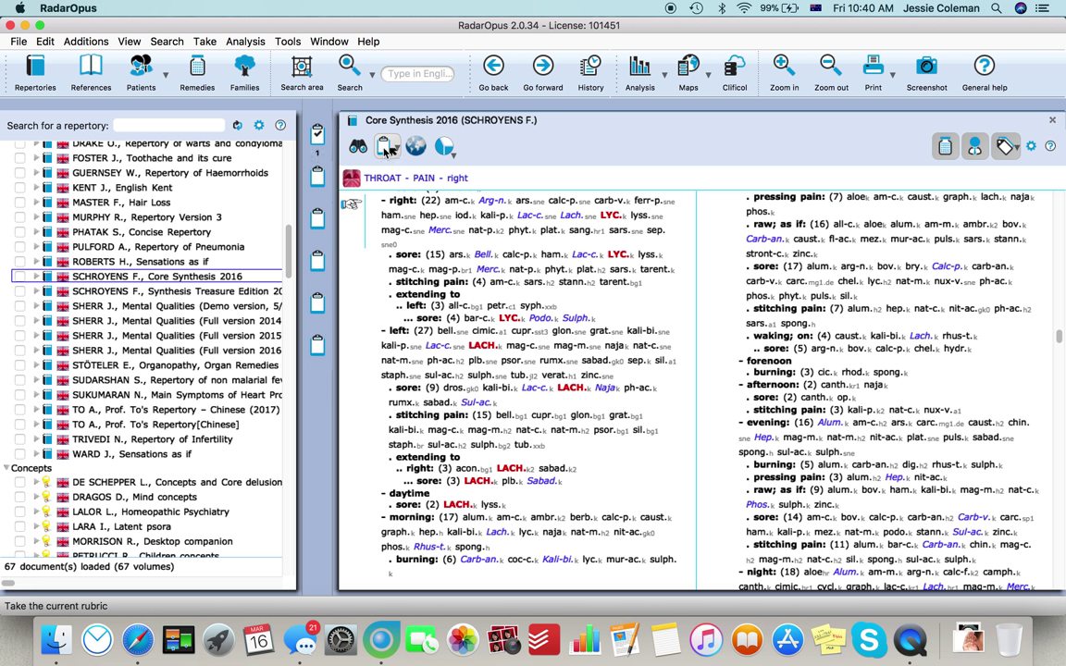
pyautogui.click(319, 148)
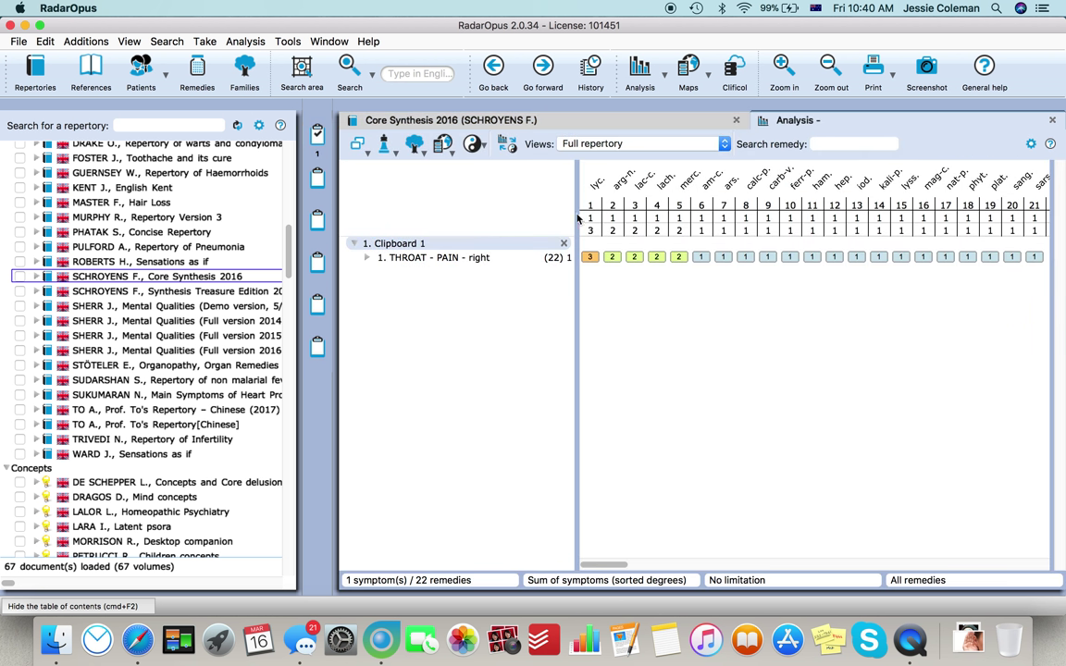
pyautogui.click(483, 260)
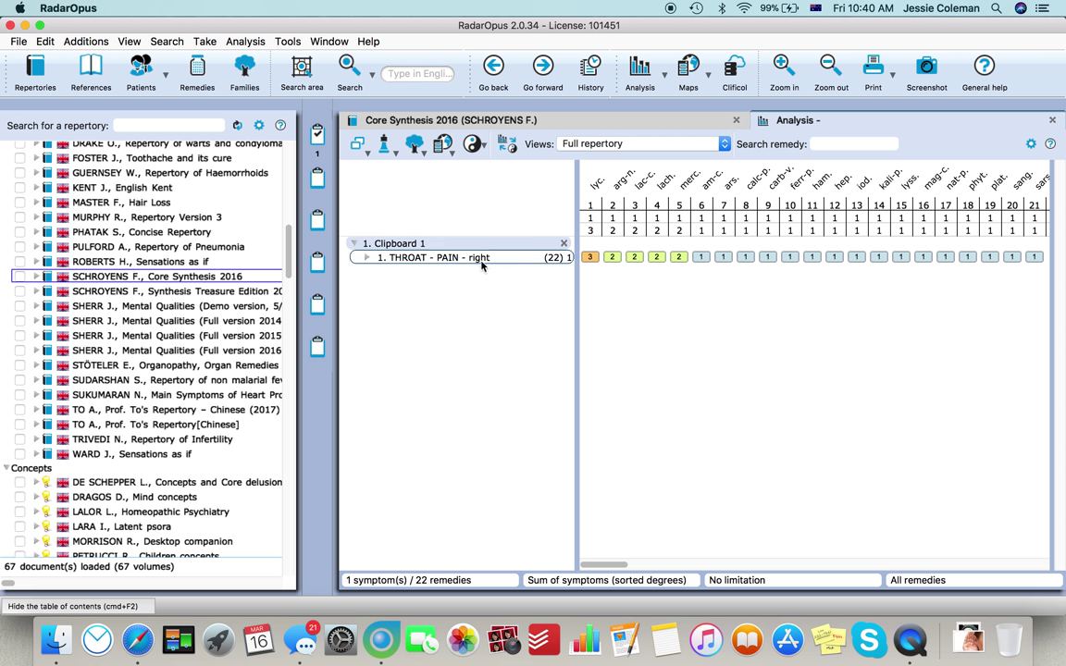
pyautogui.click(489, 121)
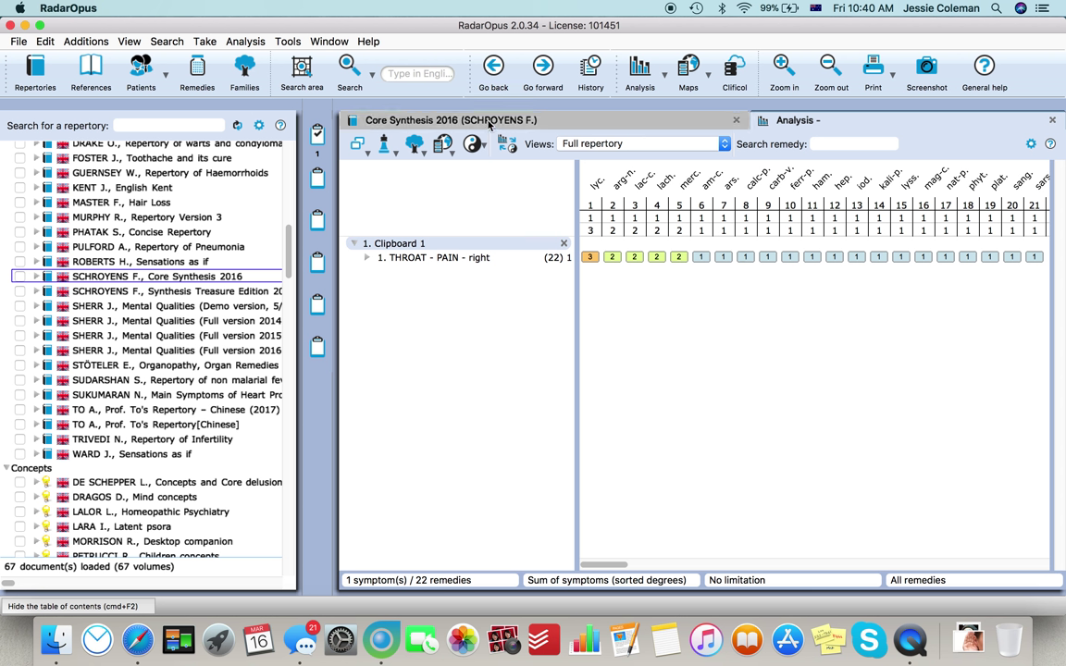
# Step: Return to the Core Synthesis book text and reopen the rubric navigator at THROAT
pyautogui.moveTo(488, 122); pyautogui.dragTo(708, 111)
pyautogui.click(658, 111)
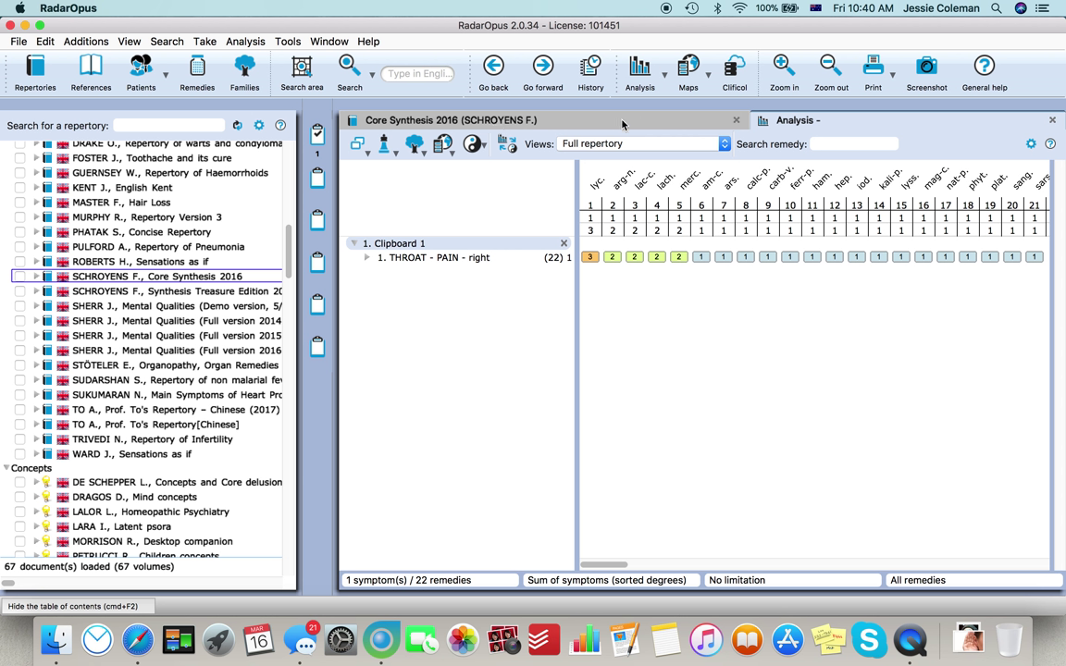
pyautogui.doubleClick(559, 123)
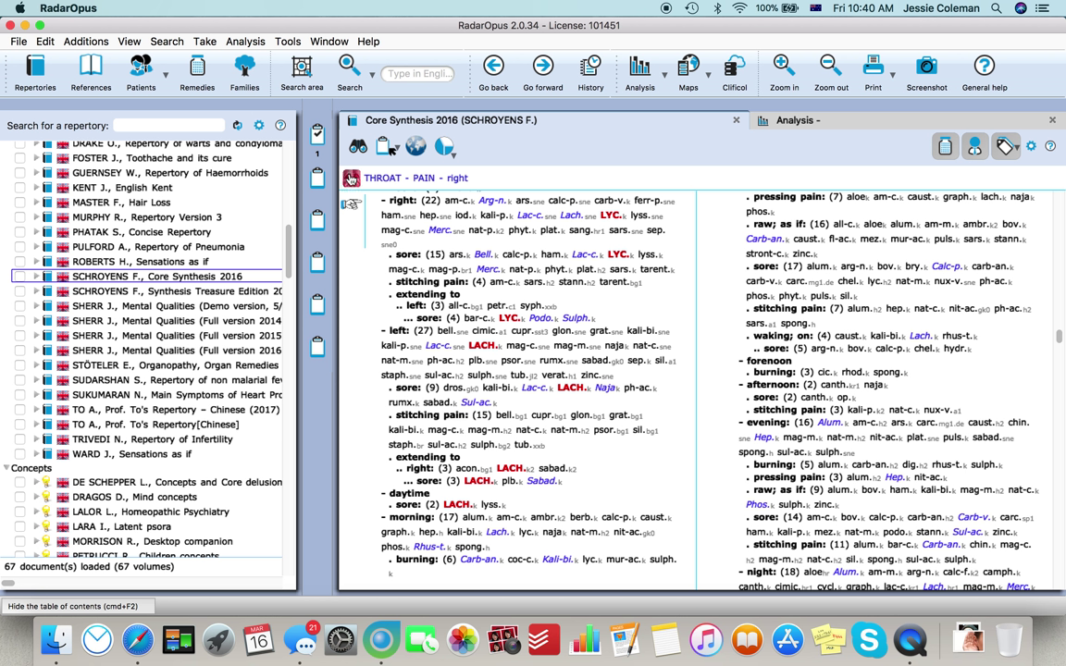
pyautogui.click(352, 179)
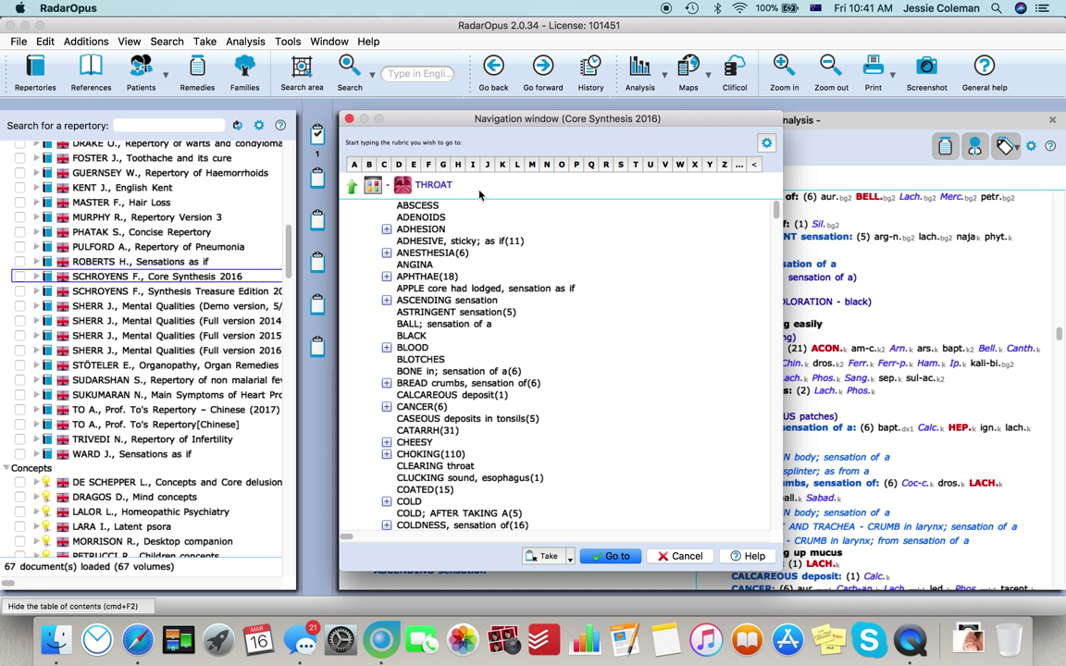
# Step: Navigate to FEMALE GENITALIA/SEX - MENSES - painful - beginning, at using fe, mens, pain, begi
pyautogui.press('BackSpace')
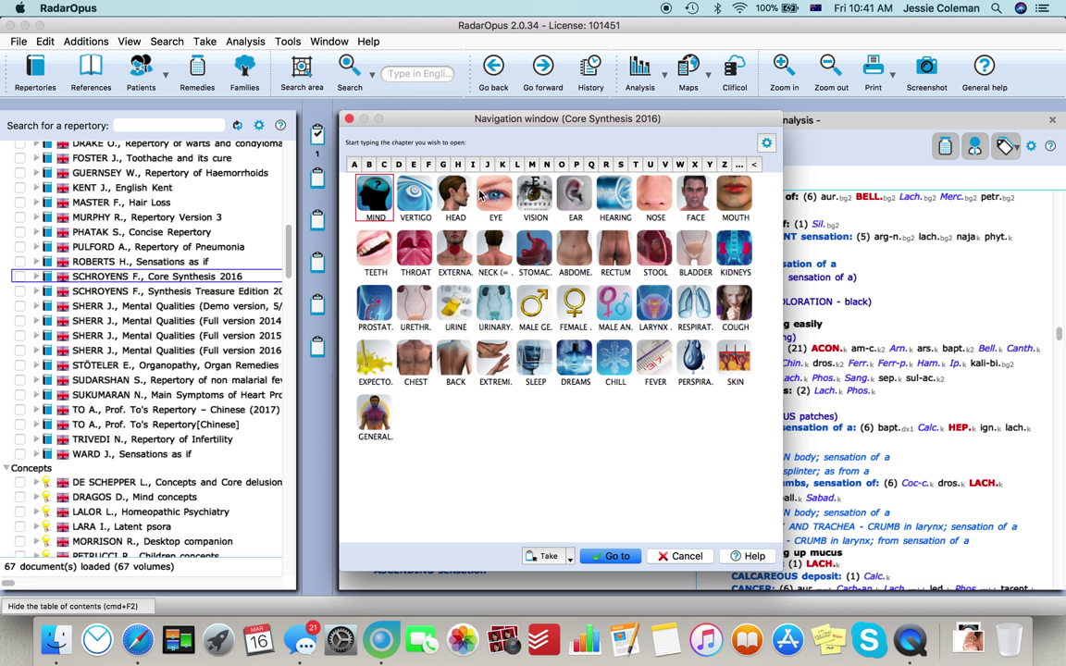
pyautogui.write('fe')
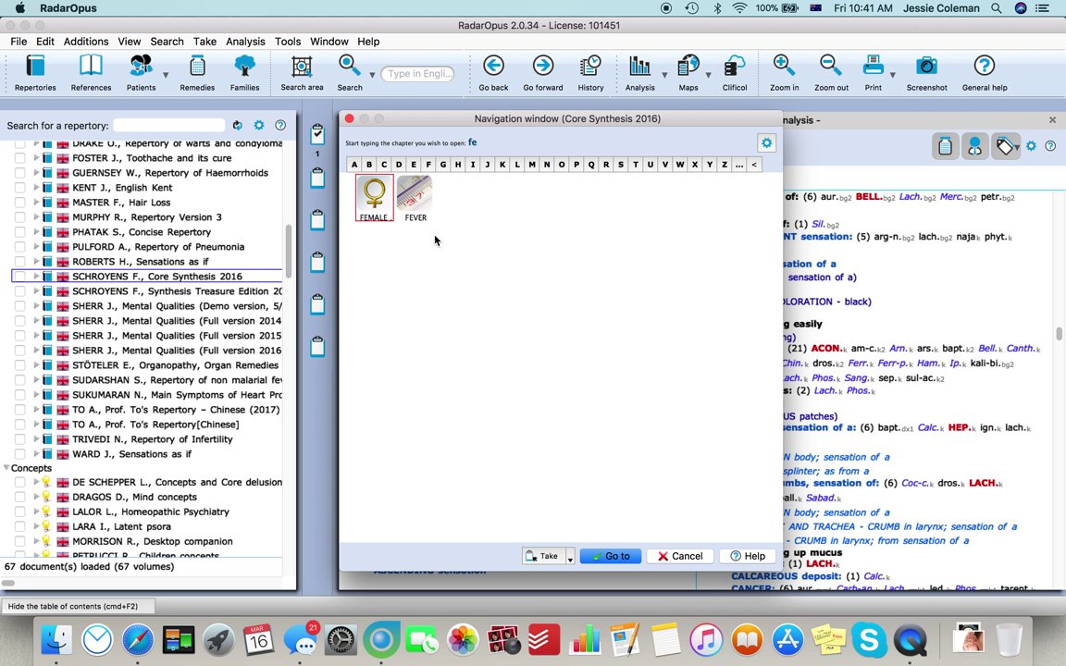
pyautogui.press('Return')
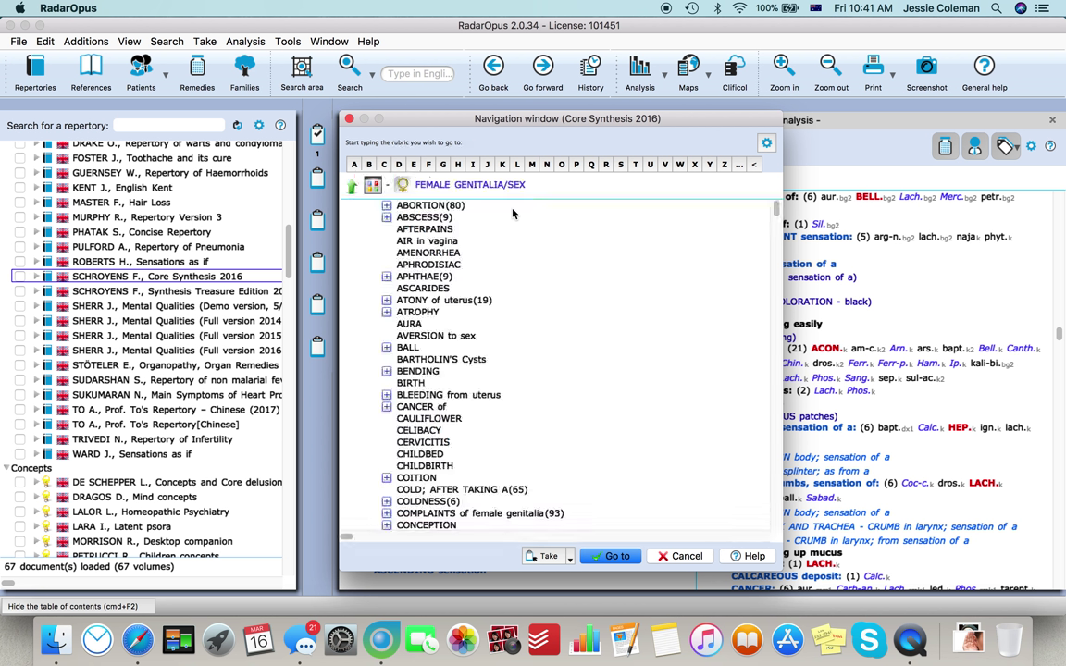
pyautogui.write('me')
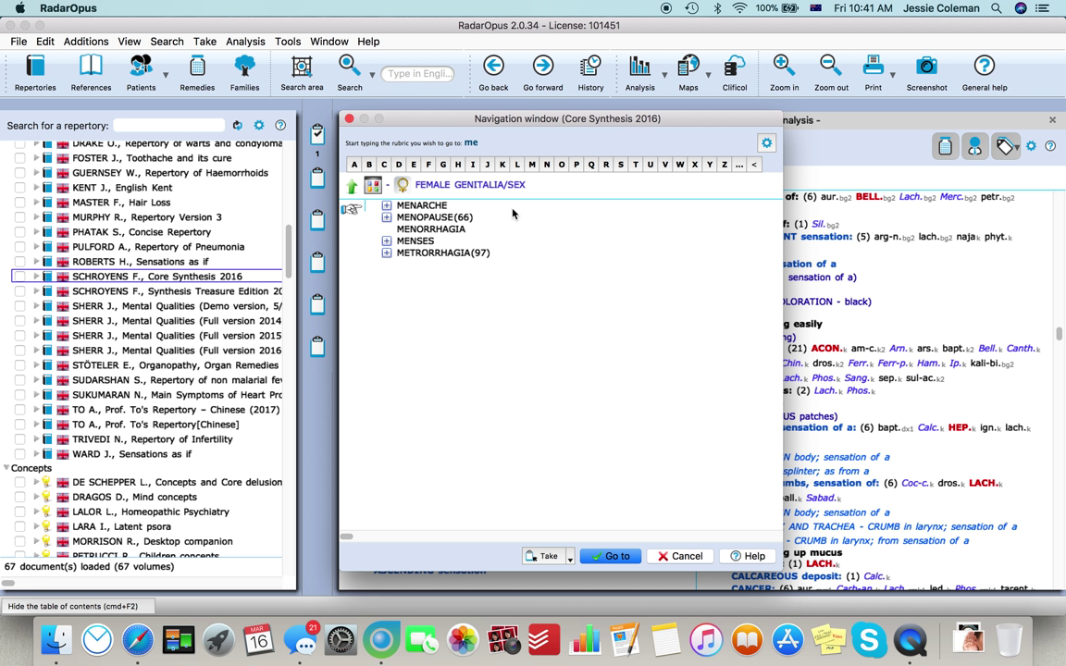
pyautogui.write('ns')
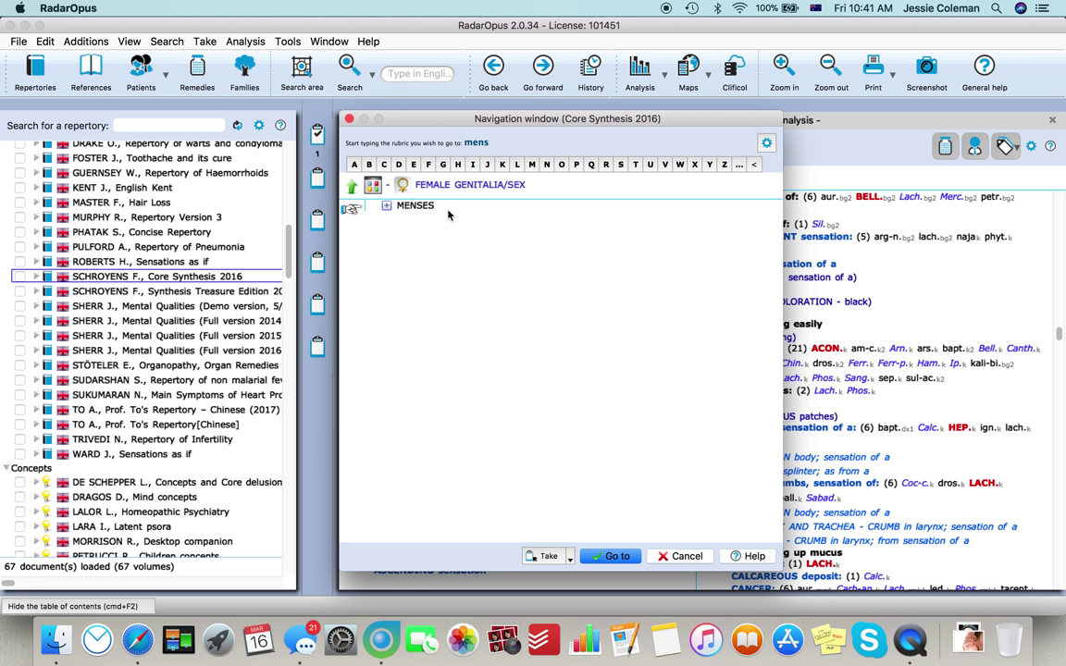
pyautogui.press('Return')
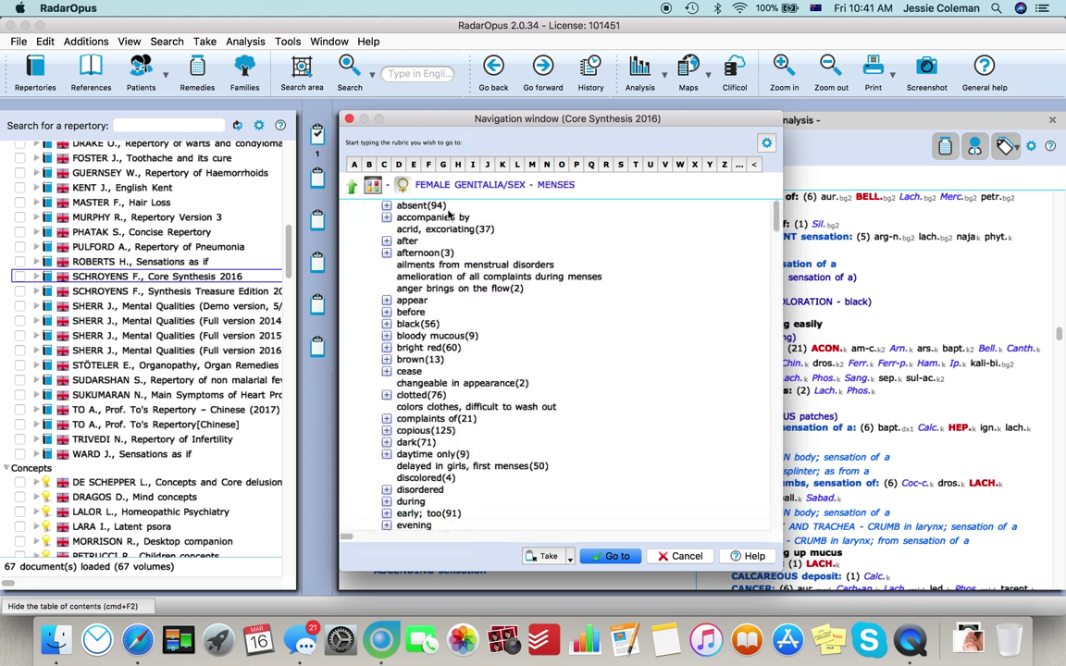
pyautogui.write('pa')
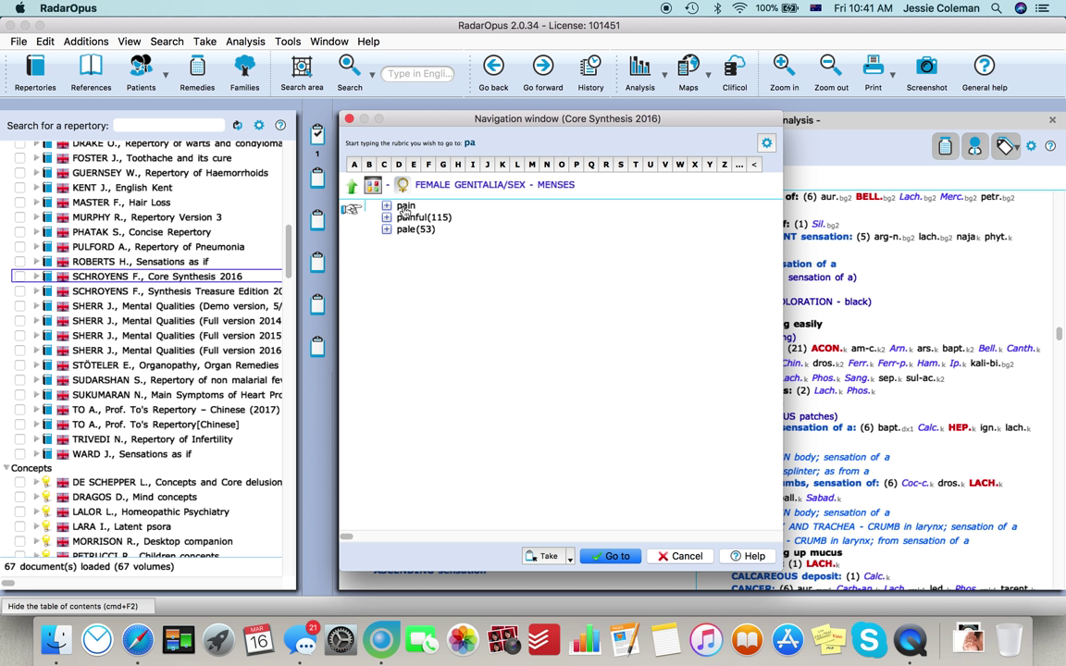
pyautogui.write('i')
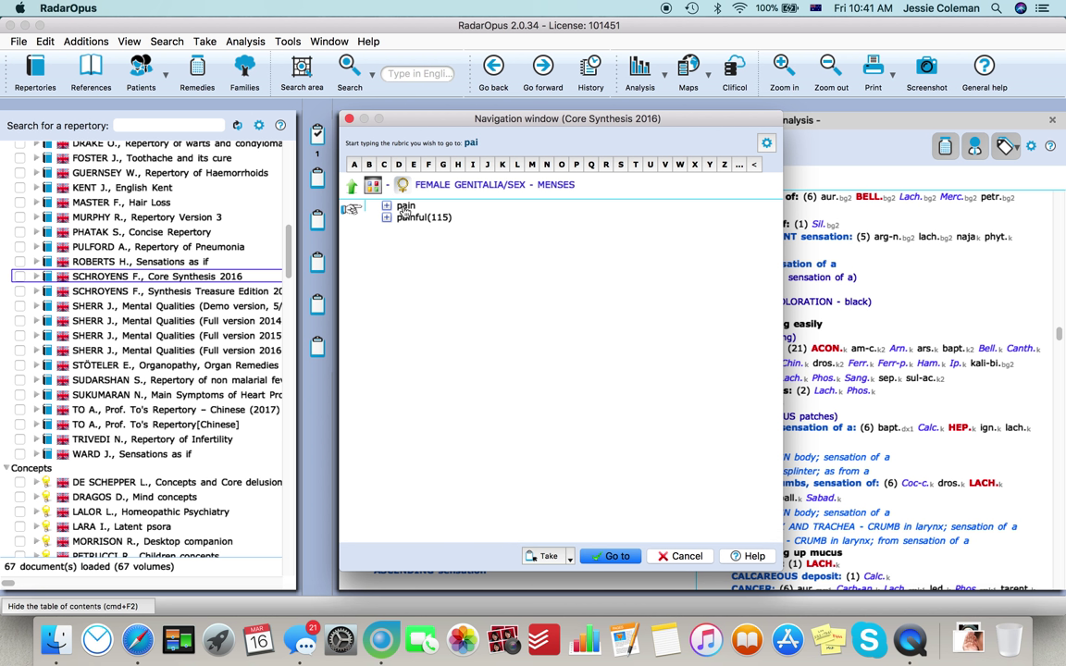
pyautogui.write('n')
pyautogui.press('Down')
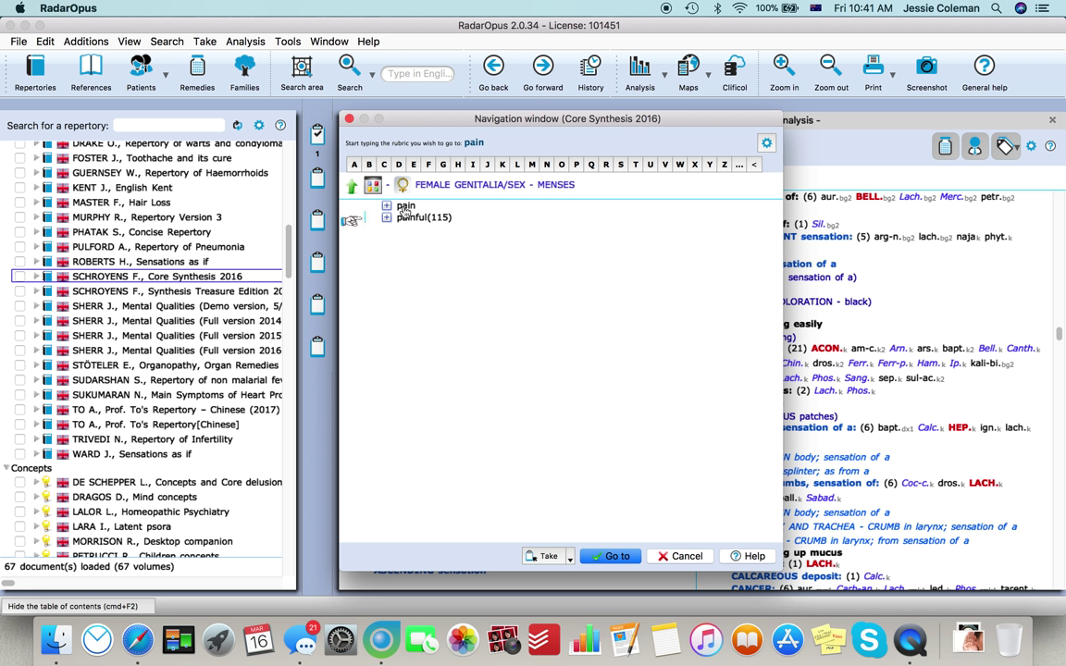
pyautogui.doubleClick(451, 219)
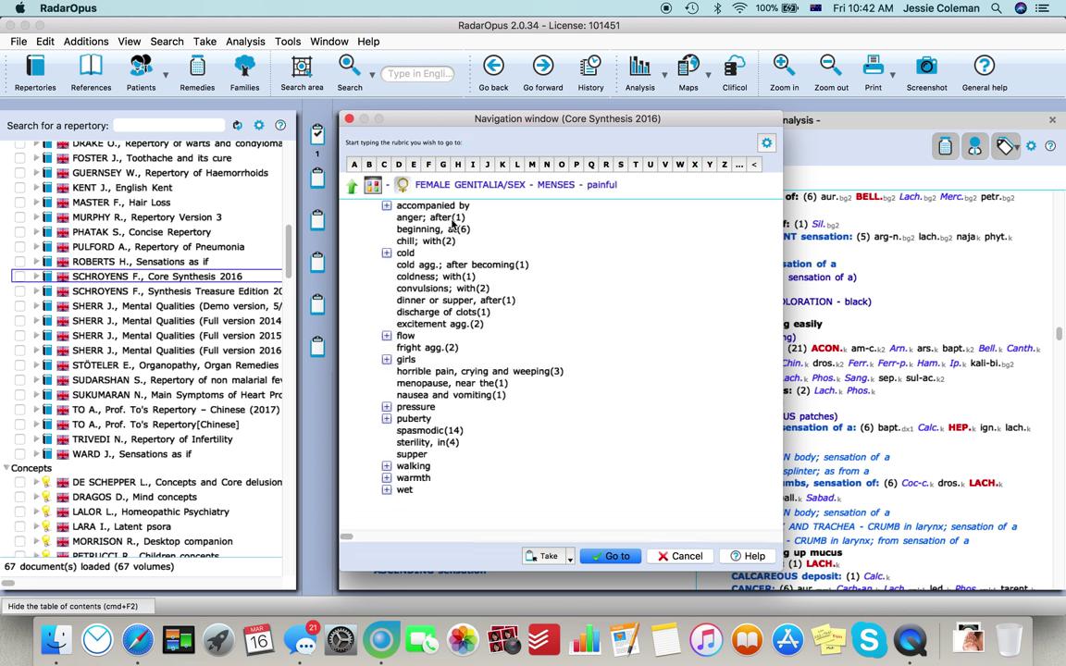
pyautogui.write('begi')
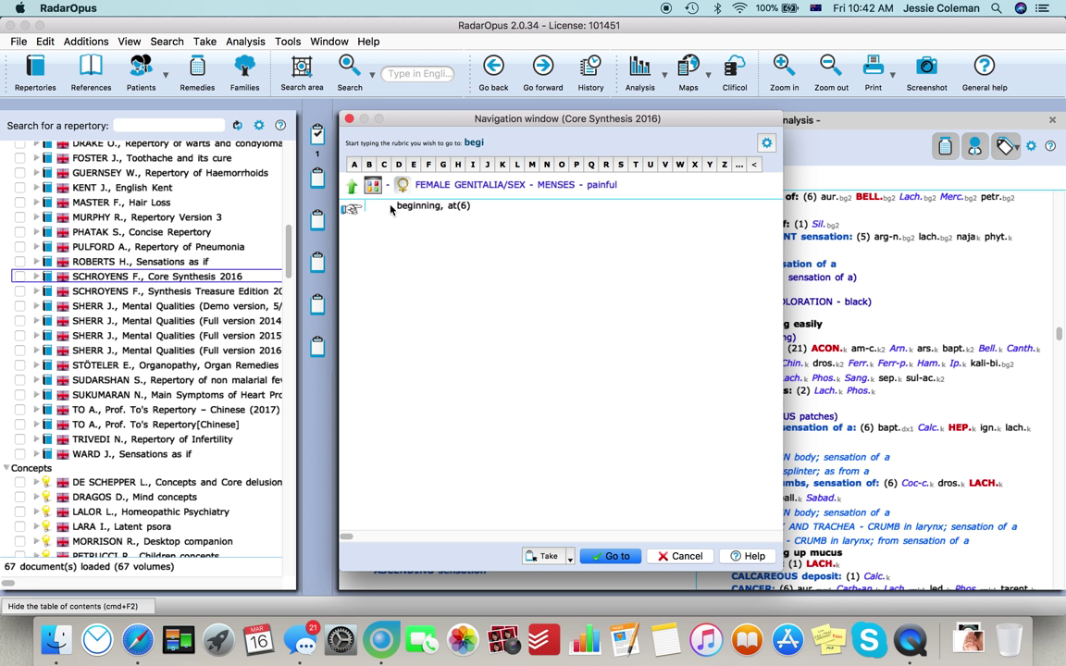
pyautogui.doubleClick(443, 210)
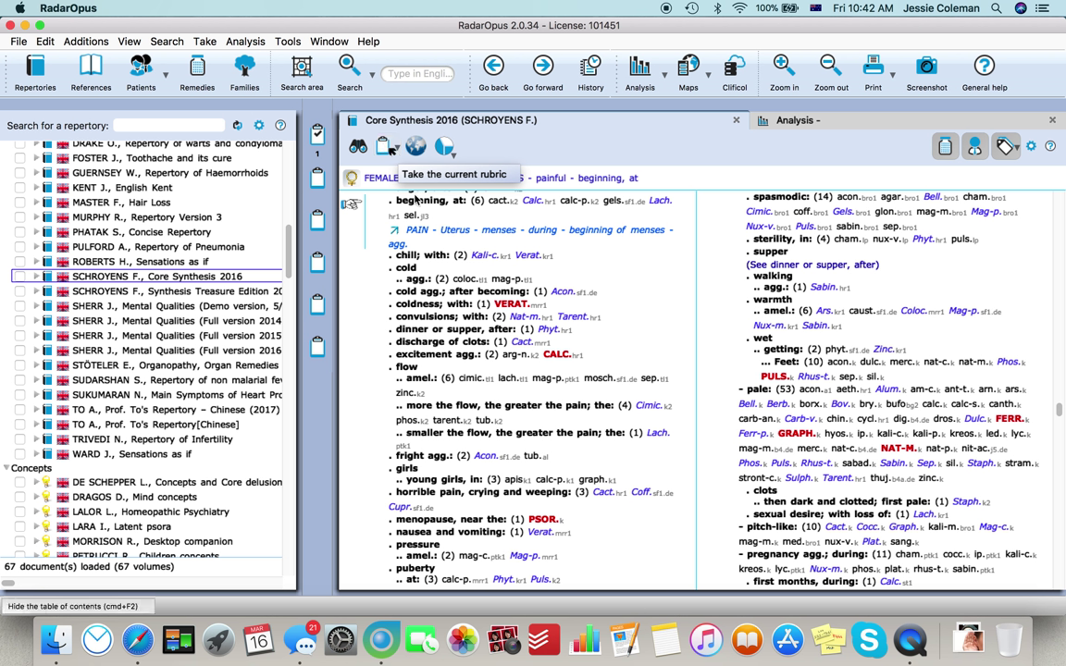
# Step: Drag the painful menses beginning, at rubric into Clipboard 1 and view the 26-remedy analysis
pyautogui.moveTo(424, 211); pyautogui.dragTo(318, 141)
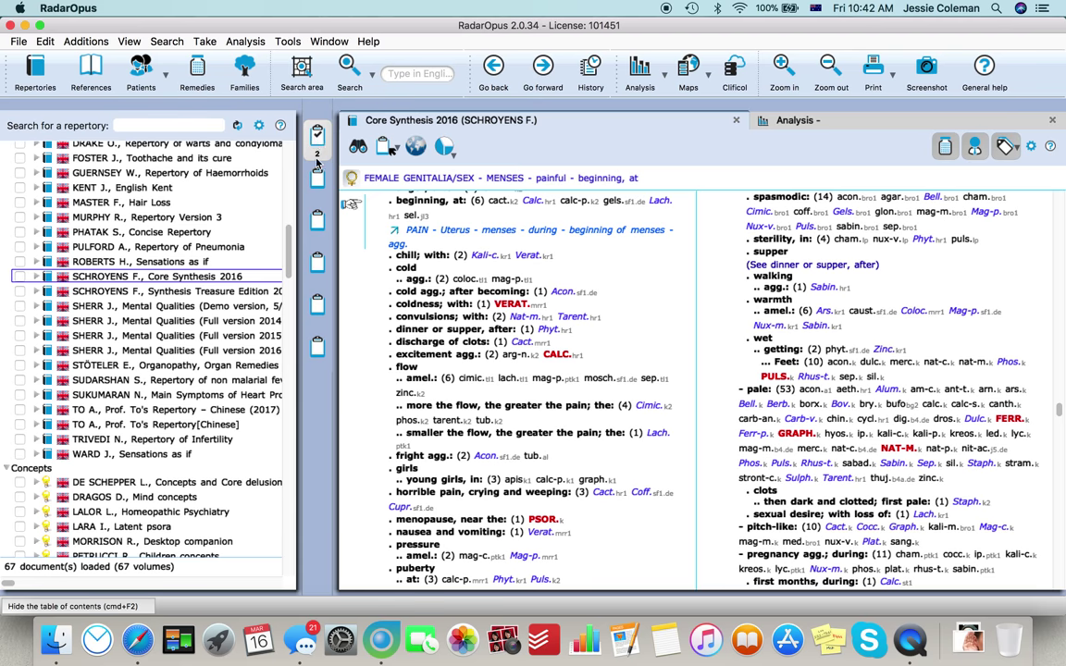
pyautogui.click(317, 139)
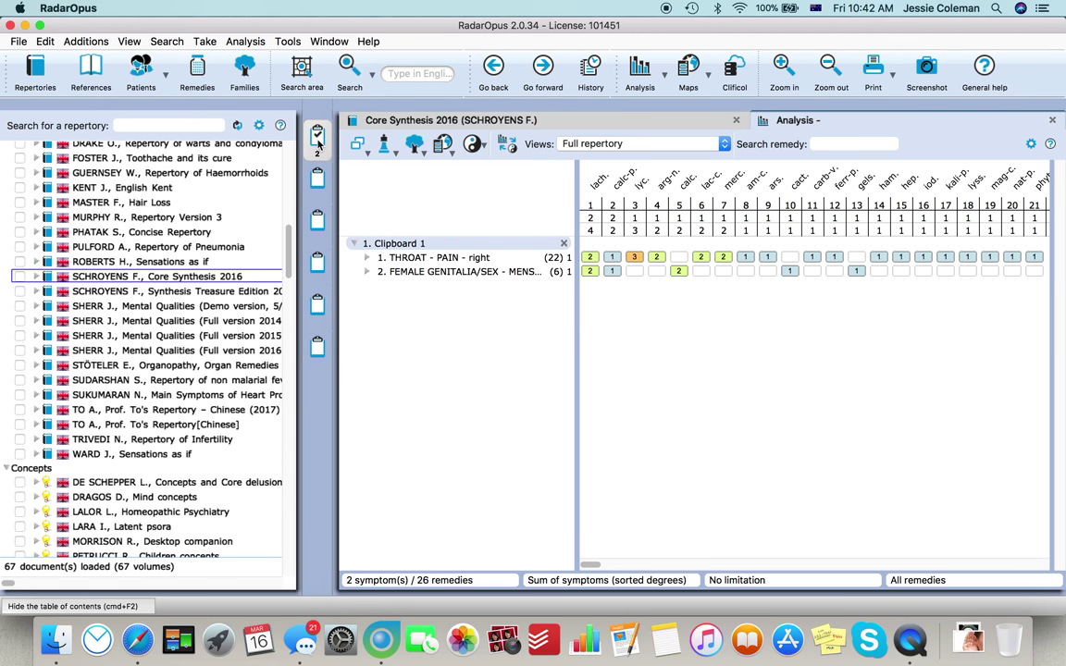
# Step: Select THROAT - PAIN - right in the analysis, then return to the Core Synthesis book
pyautogui.click(428, 261)
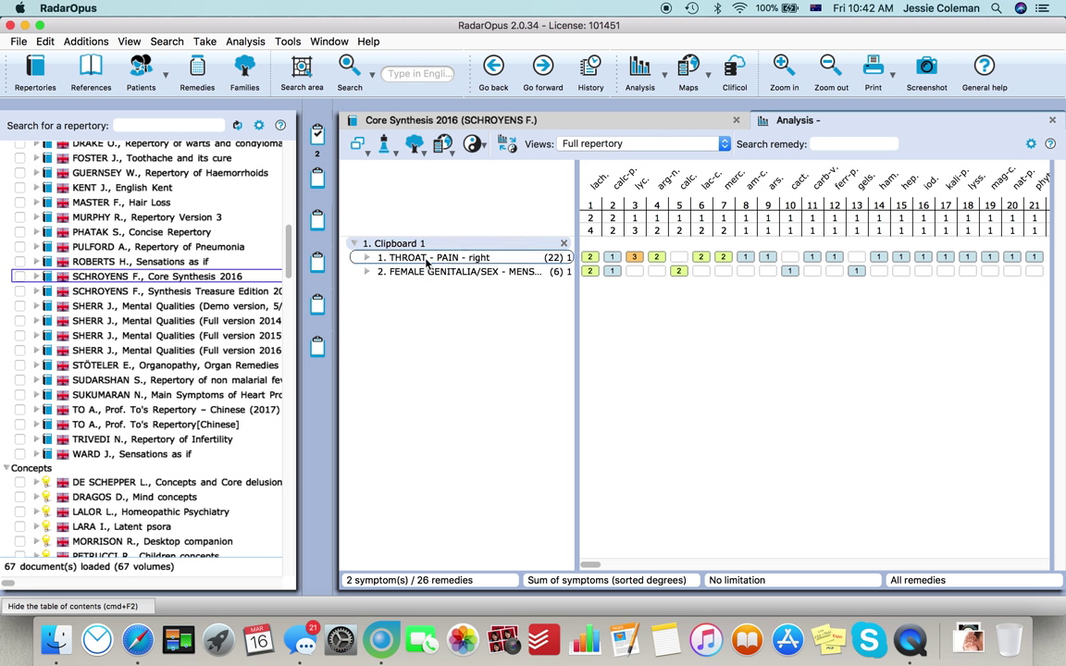
pyautogui.click(380, 121)
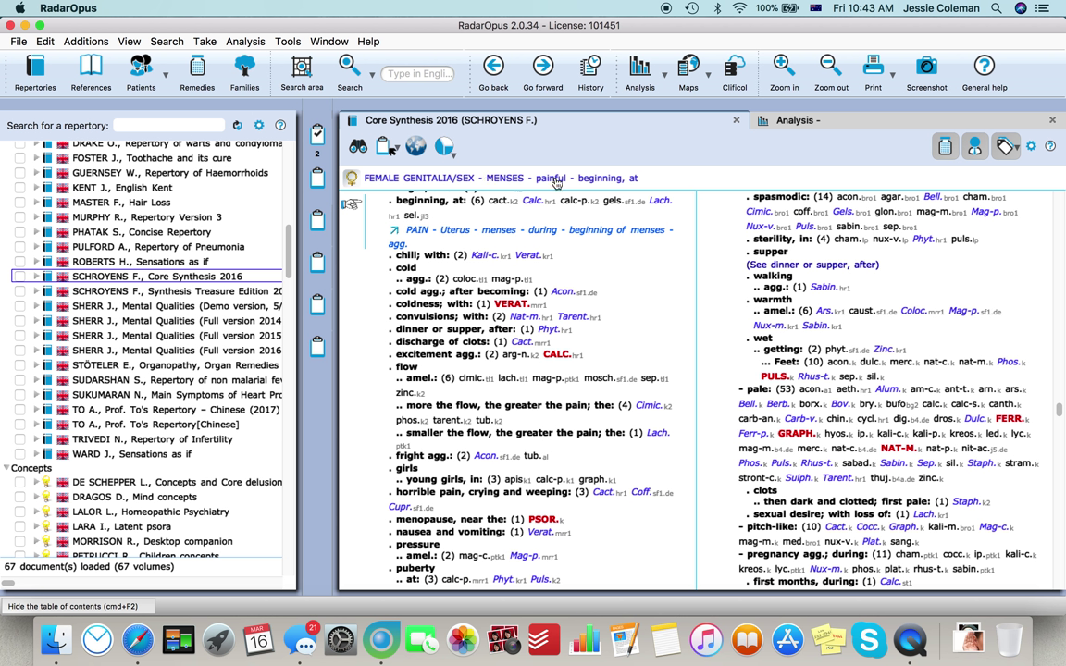
# Step: Navigate up to the chapter list and down to MIND - ABRUPT - harsh via 'abru'
pyautogui.click(557, 182)
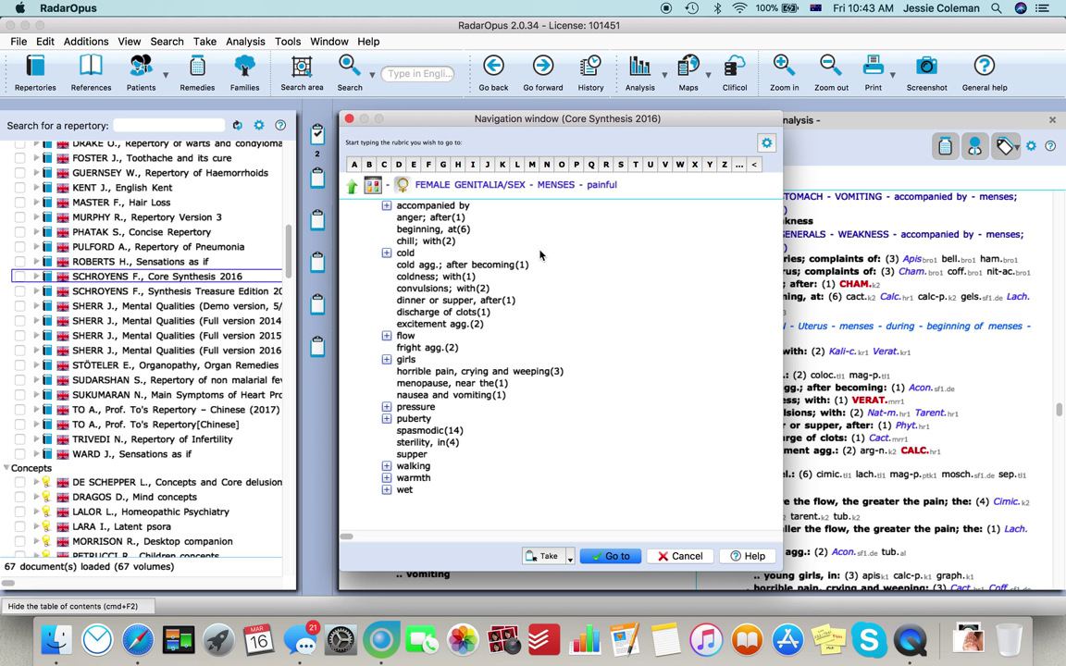
pyautogui.press('BackSpace')
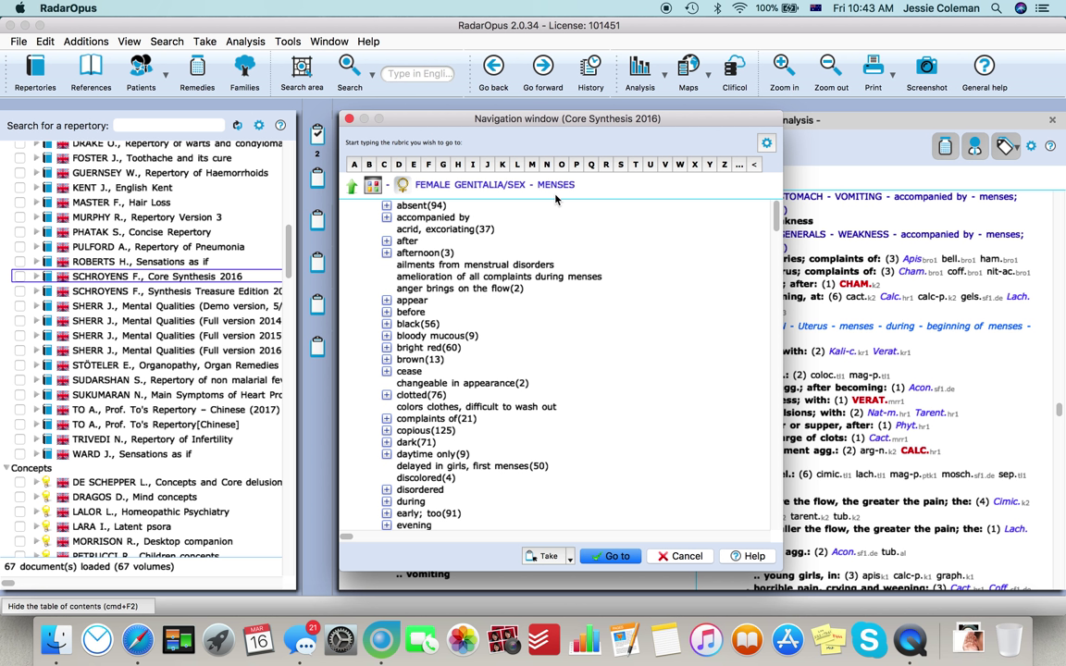
pyautogui.press('BackSpace')
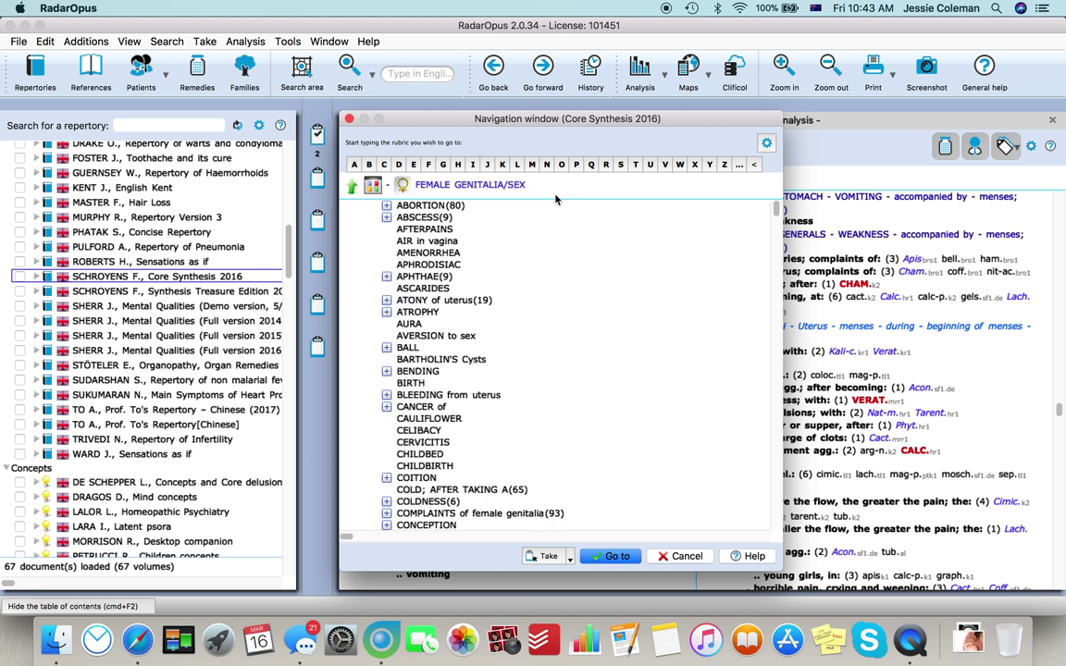
pyautogui.press('BackSpace')
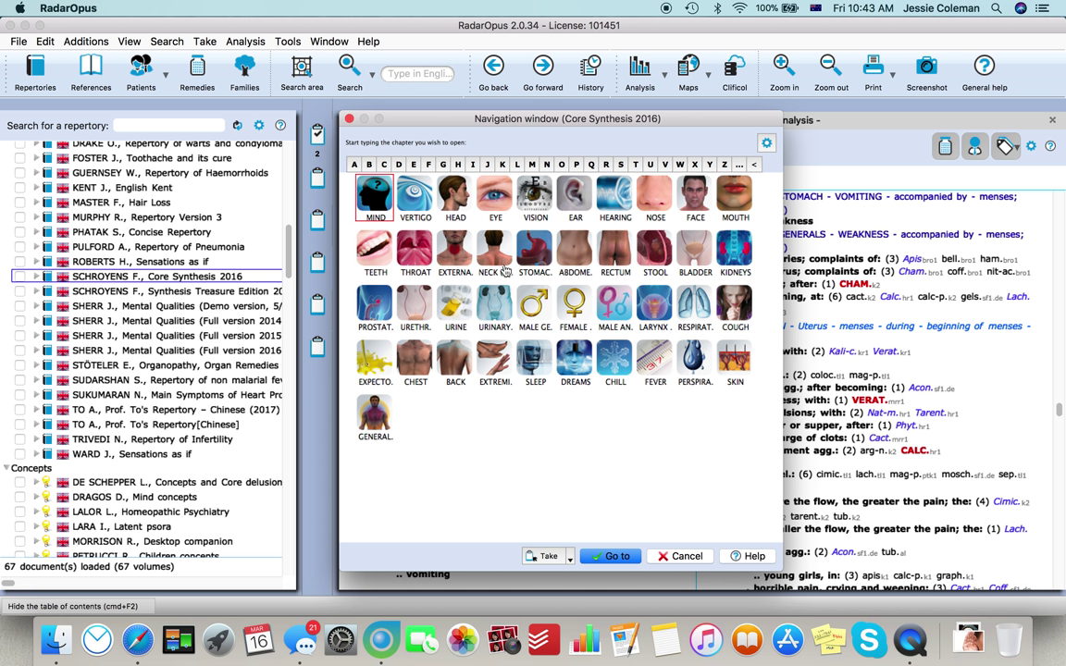
pyautogui.press('Return')
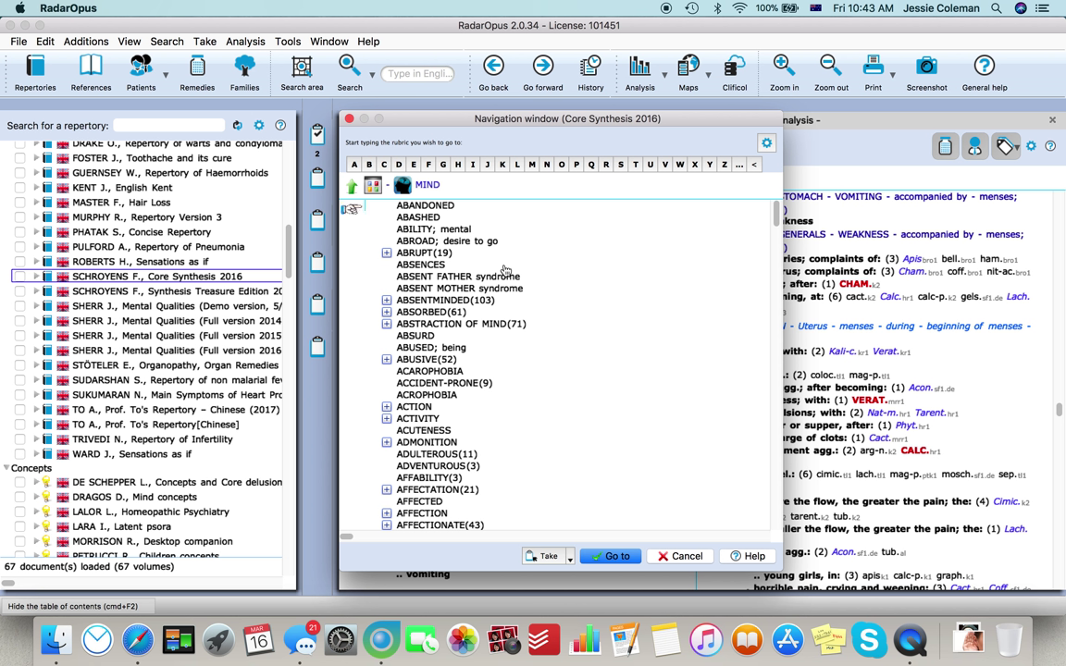
pyautogui.write('abr')
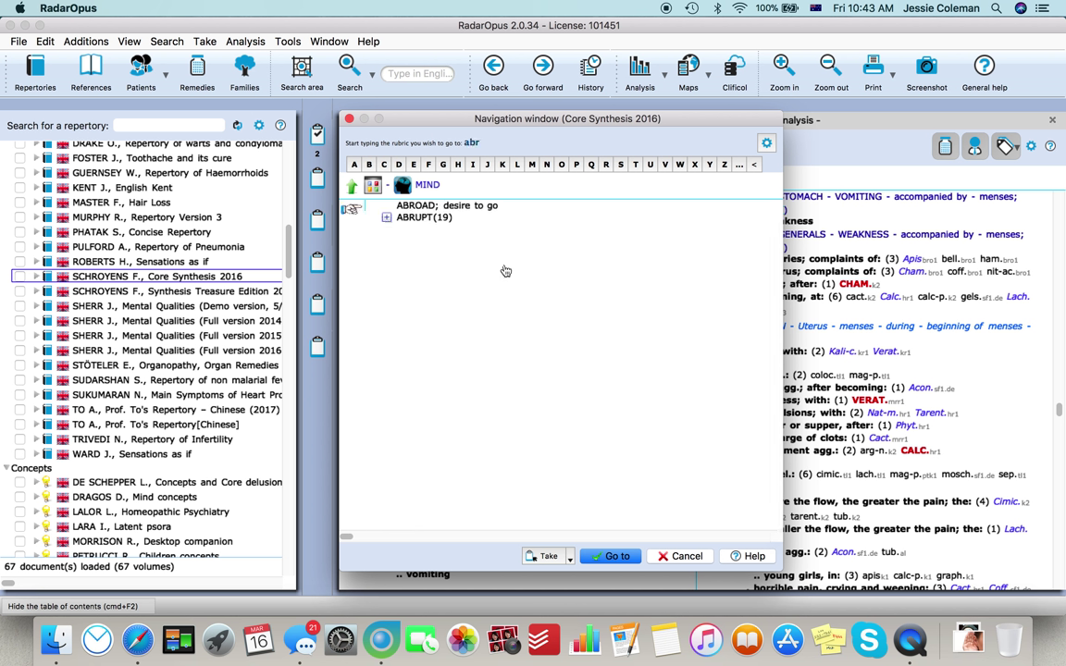
pyautogui.write('u')
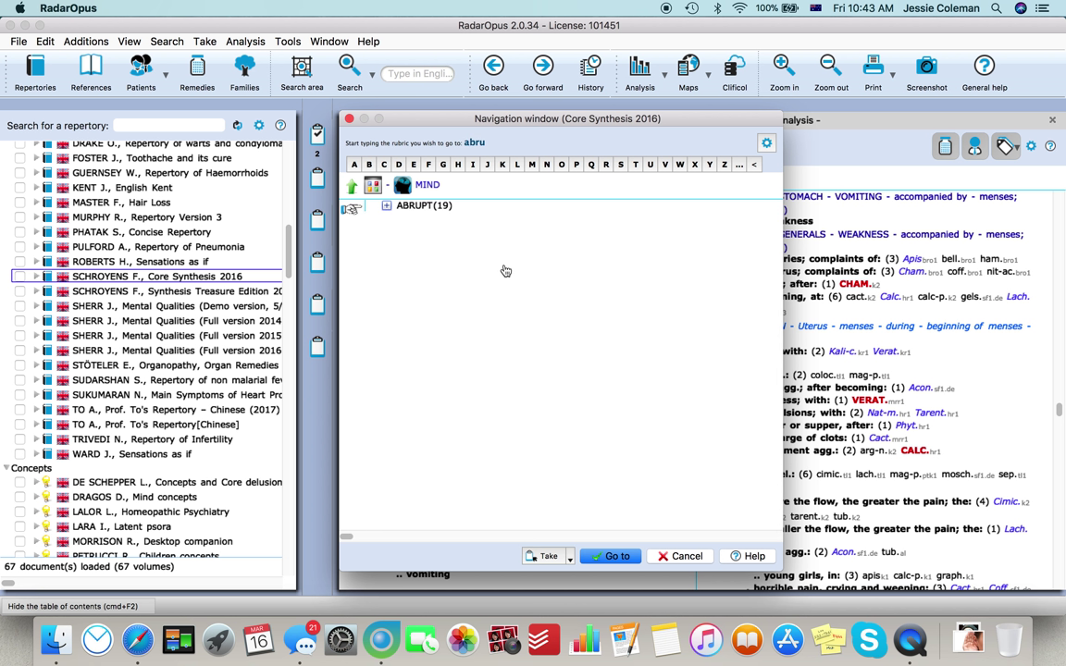
pyautogui.press('Return')
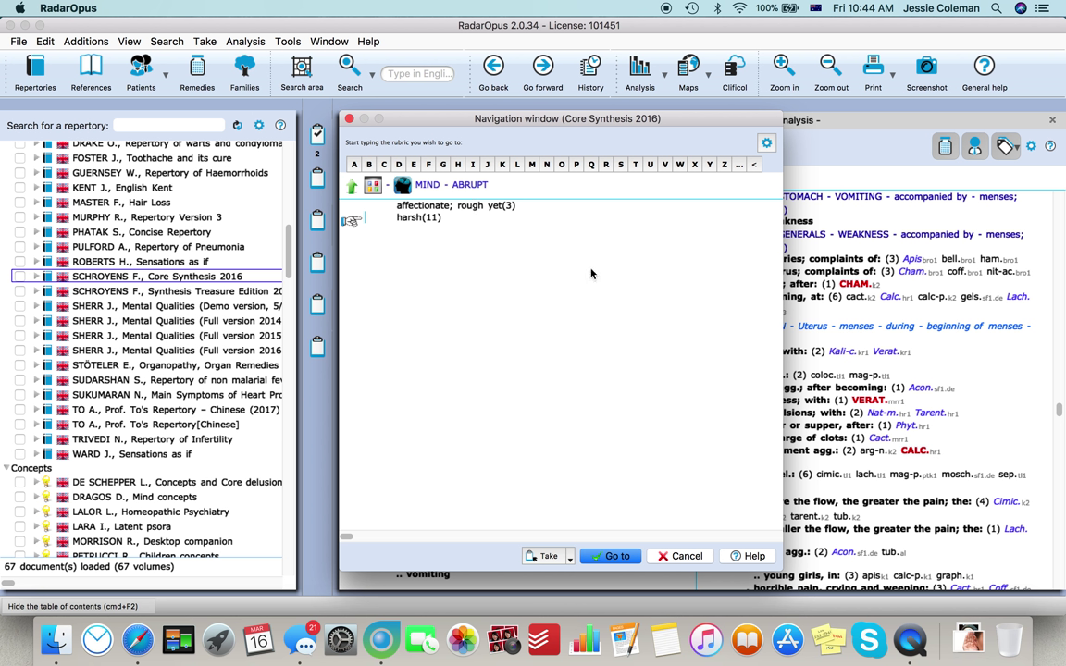
pyautogui.press('Return')
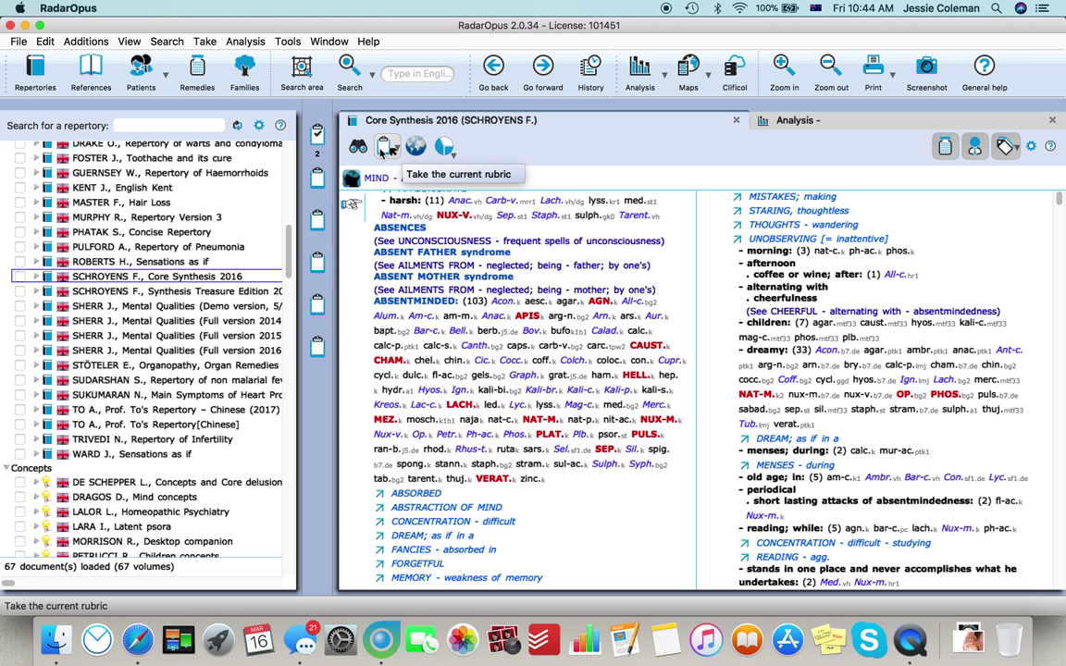
# Step: Add MIND - ABRUPT - harsh to Clipboard 1 and confirm the three-rubric analysis
pyautogui.click(385, 148)
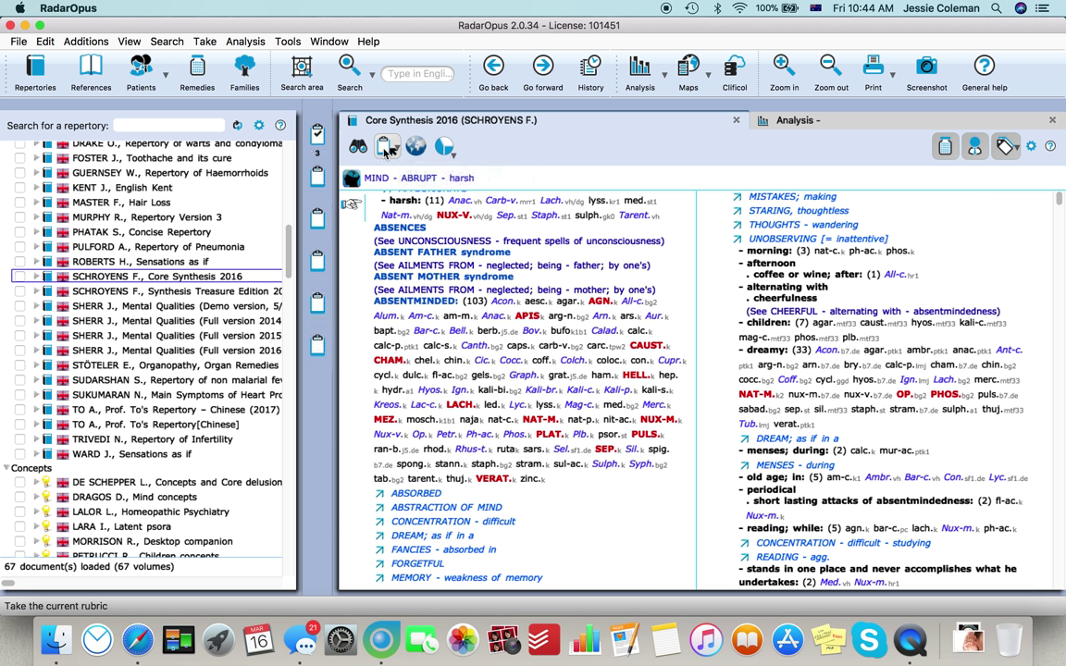
pyautogui.click(317, 138)
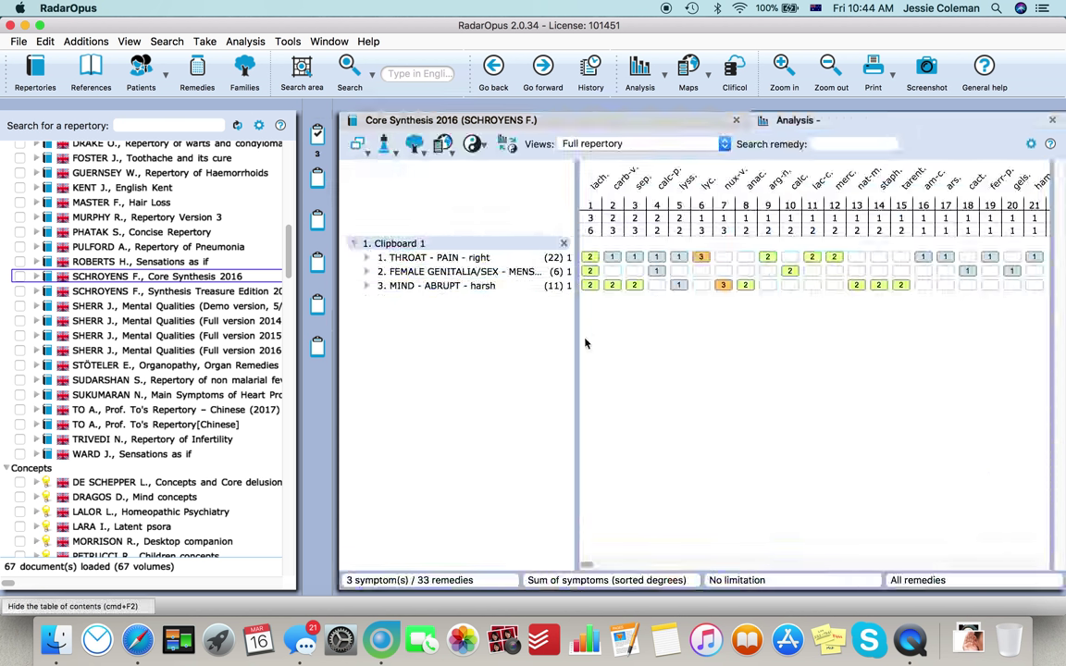
pyautogui.click(570, 124)
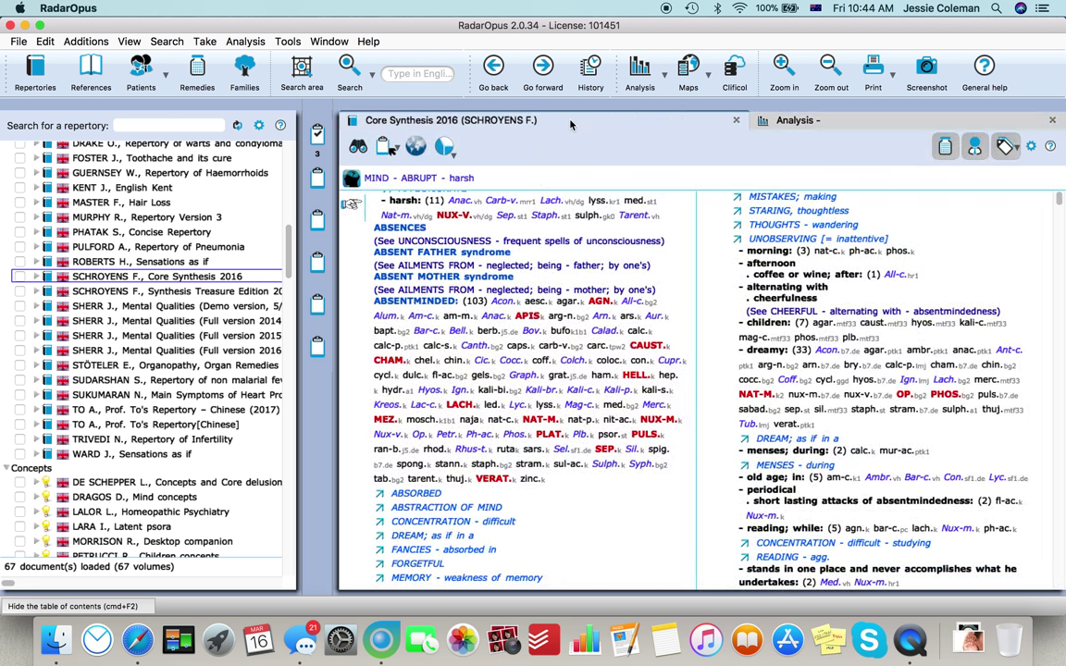
pyautogui.click(400, 74)
# Step: Search Core Synthesis 2016 for 'mind timid' using the timid suggestion
pyautogui.write('mind timid')
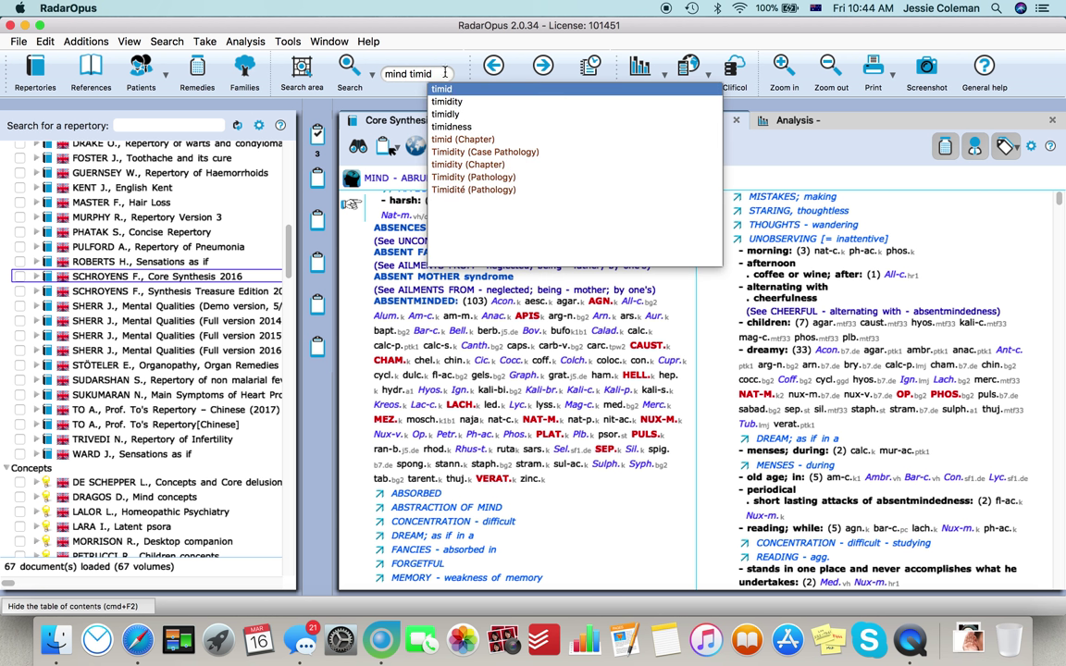
pyautogui.click(443, 88)
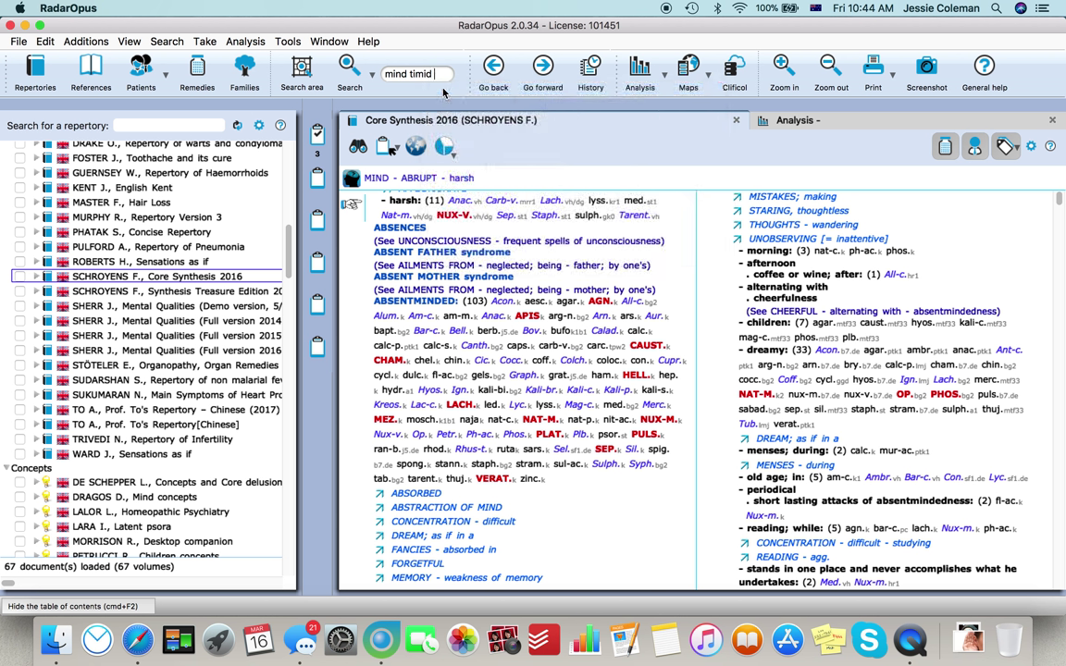
pyautogui.press('Return')
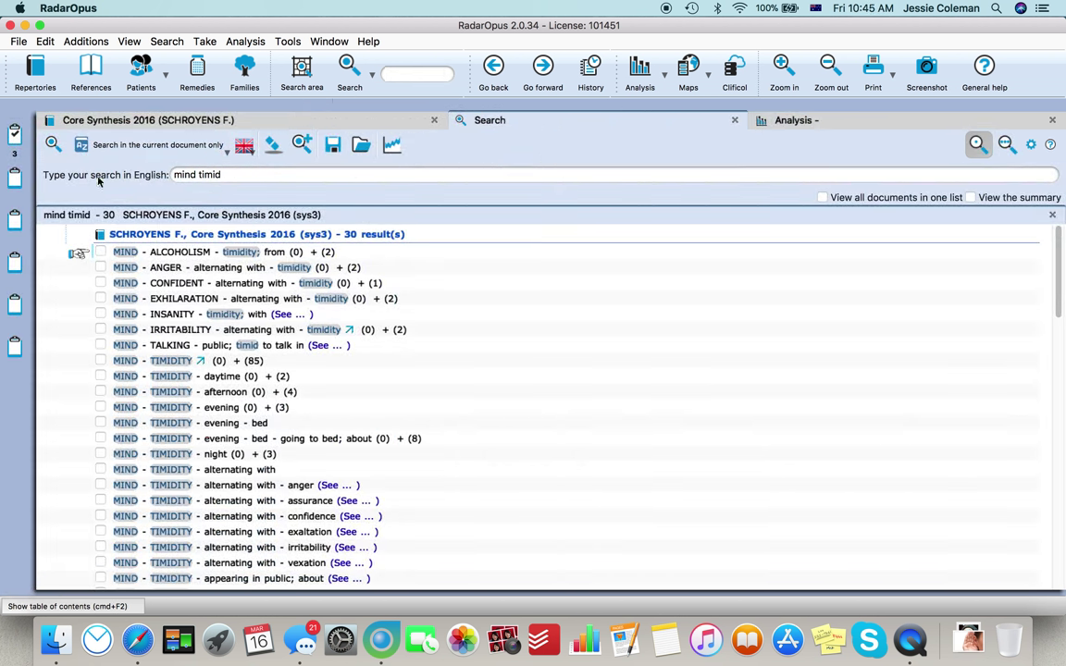
# Step: Browse the 30 search results and open the MIND - TIMIDITY rubric with 85 remedies
pyautogui.write('f')
pyautogui.click(168, 41)
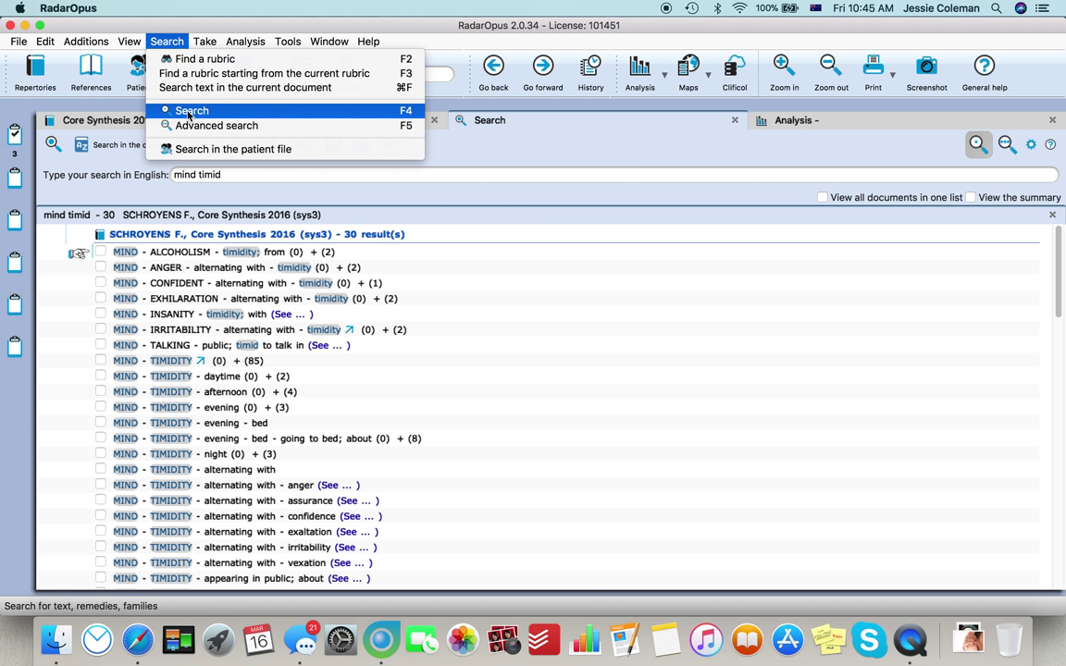
pyautogui.click(439, 165)
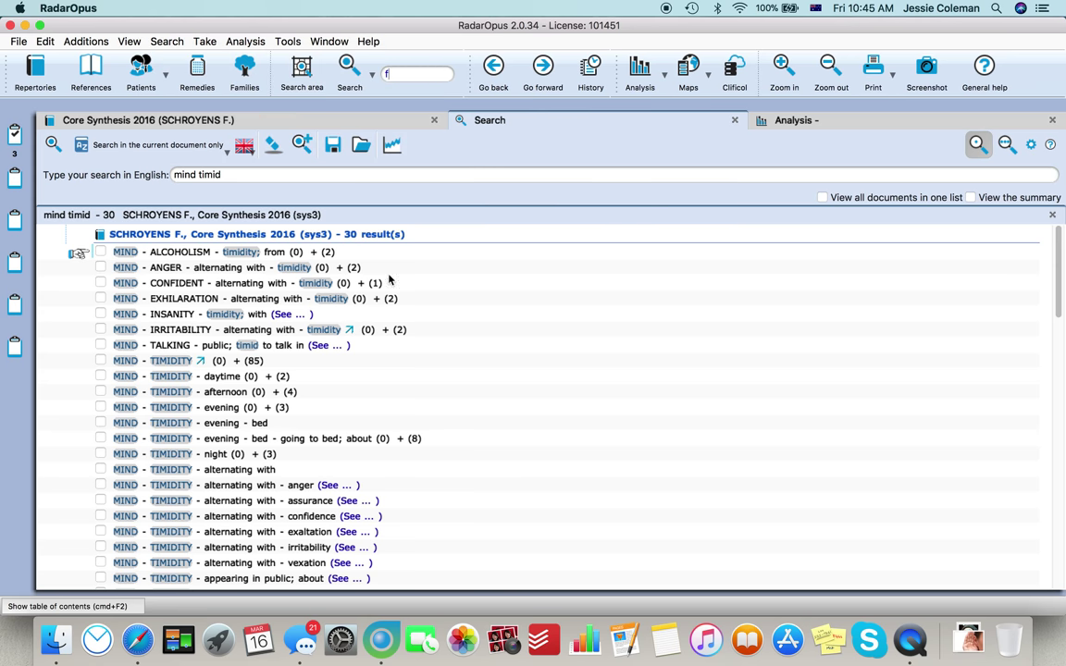
pyautogui.scroll(-10, 326, 433)
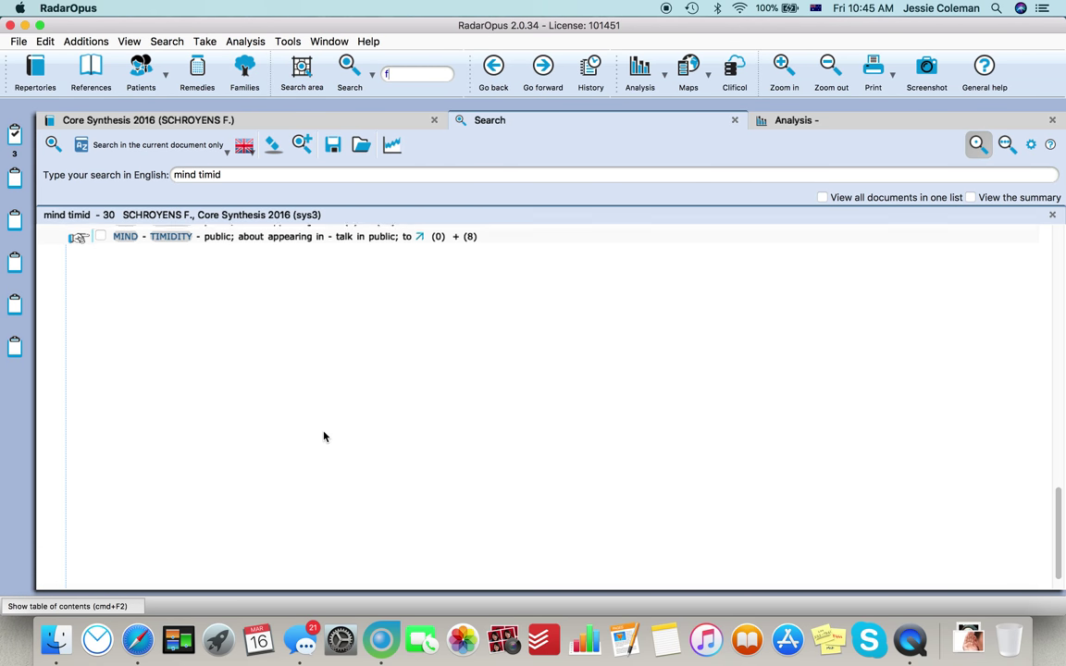
pyautogui.scroll(10, 324, 436)
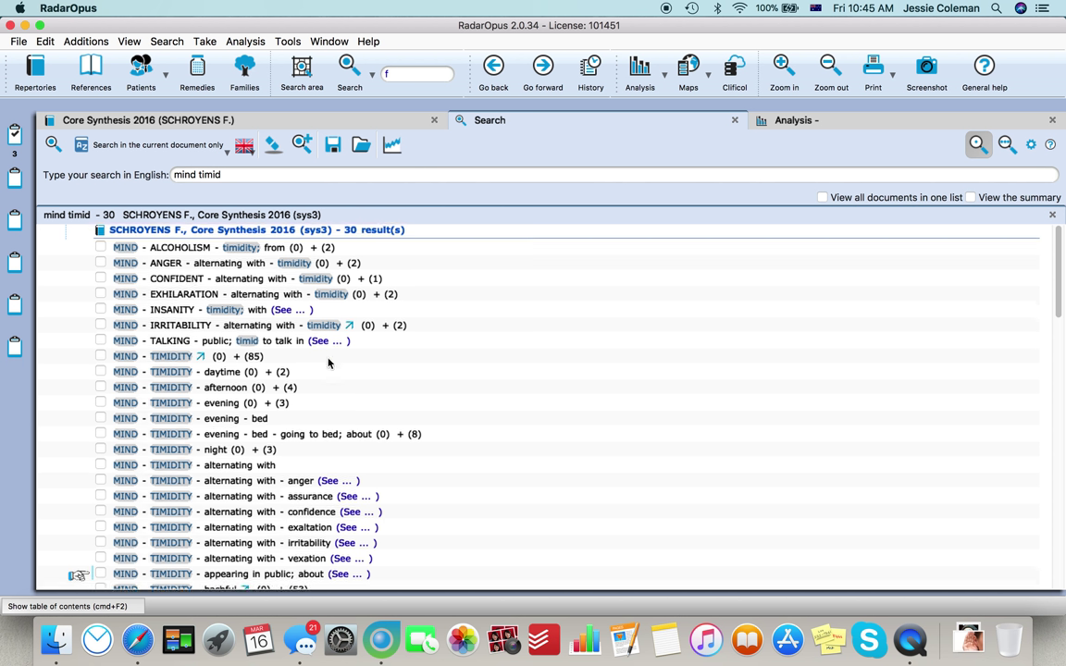
pyautogui.scroll(-3, 329, 363)
pyautogui.scroll(3, 329, 363)
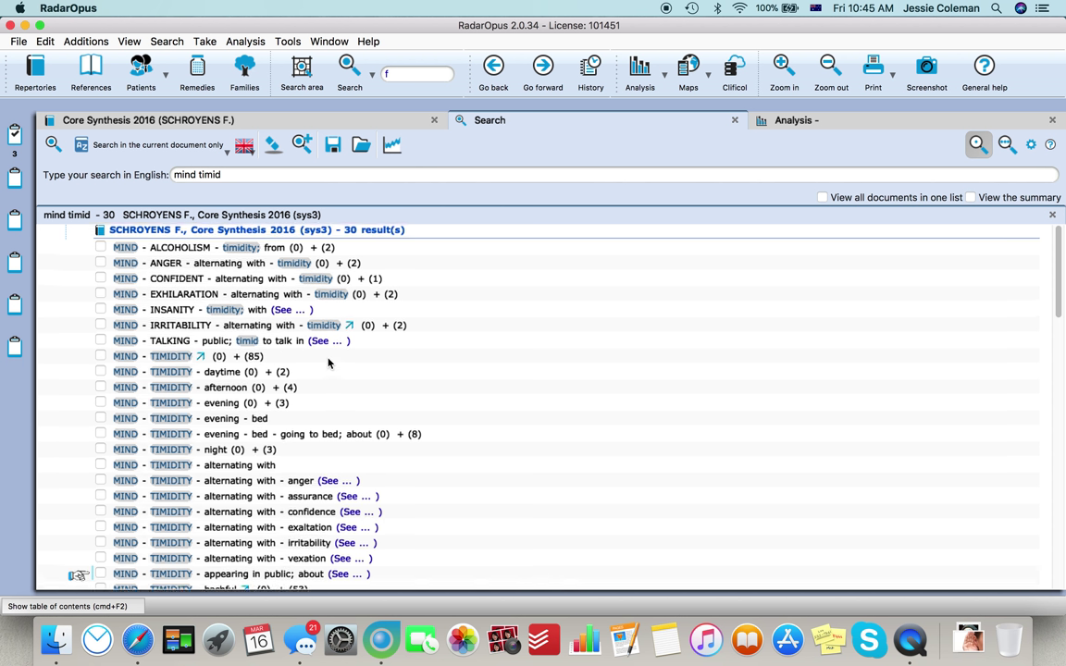
pyautogui.click(163, 359)
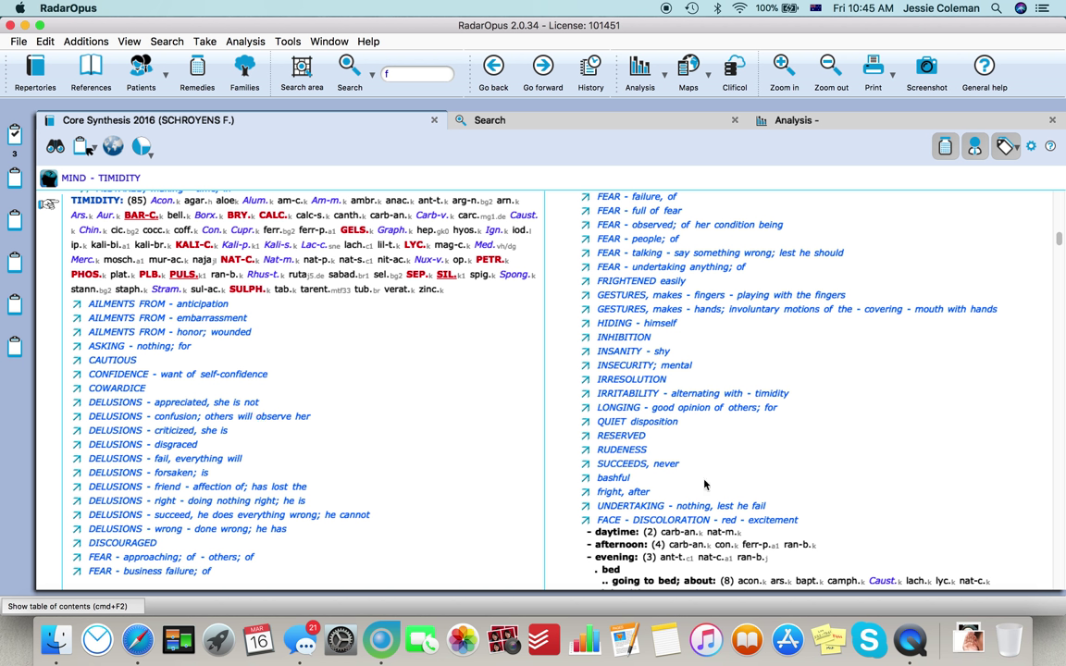
pyautogui.scroll(-10, 416, 521)
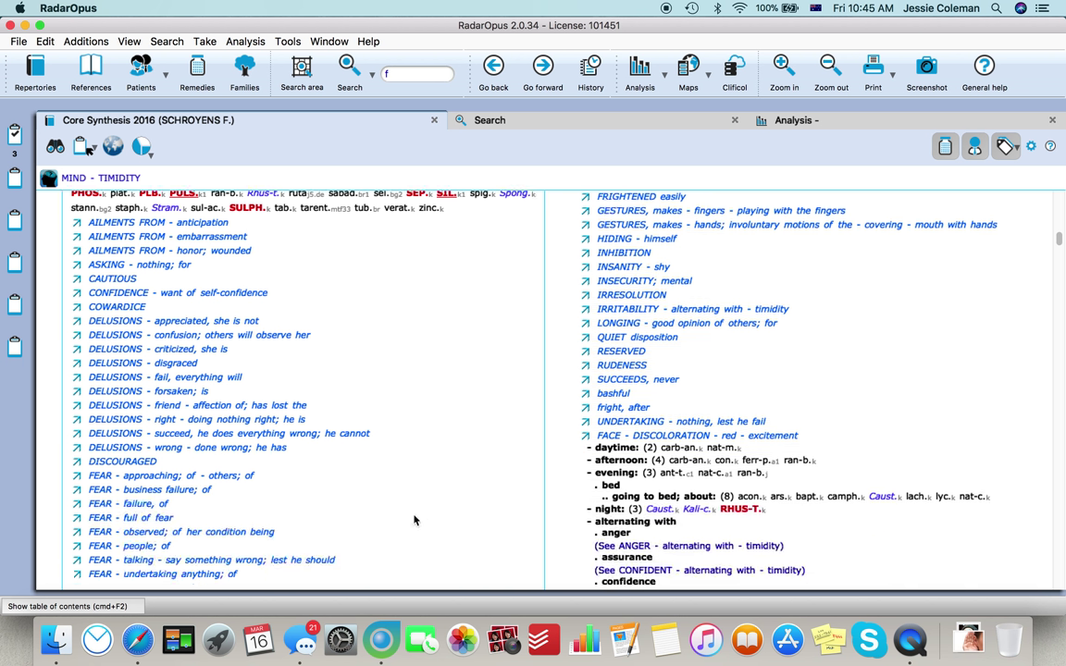
pyautogui.scroll(-2, 413, 521)
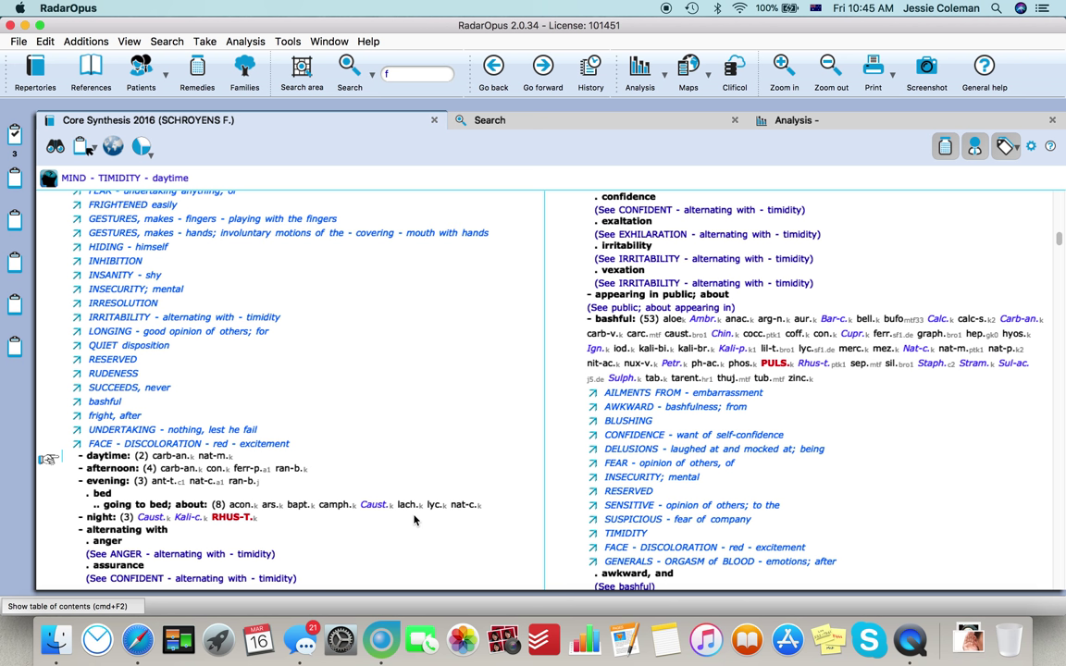
pyautogui.scroll(10, 382, 402)
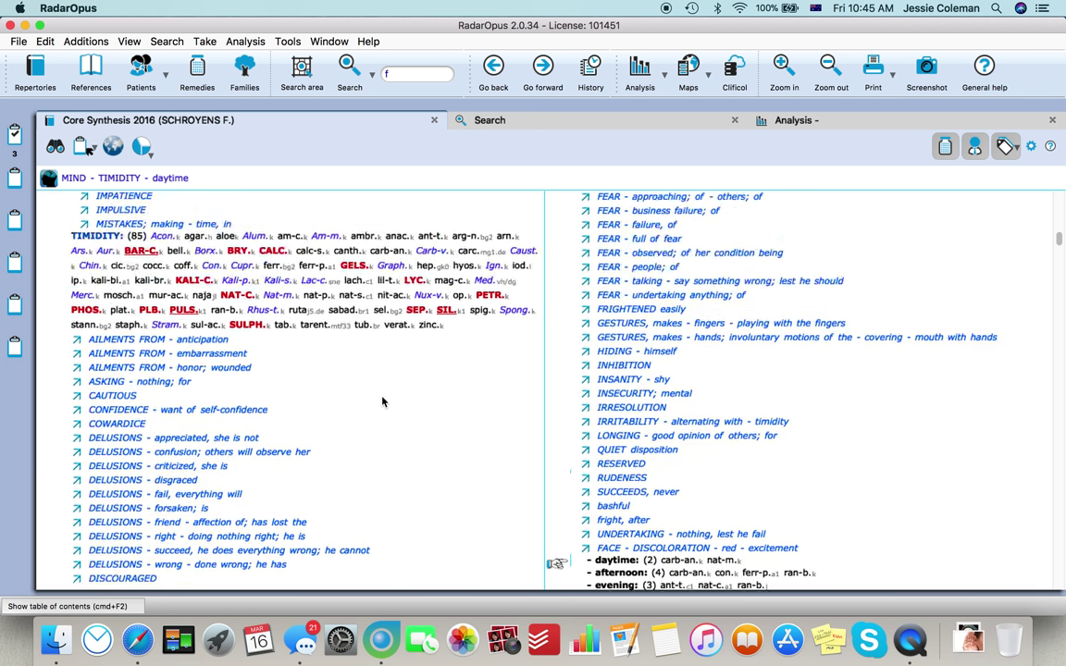
pyautogui.scroll(-10, 382, 401)
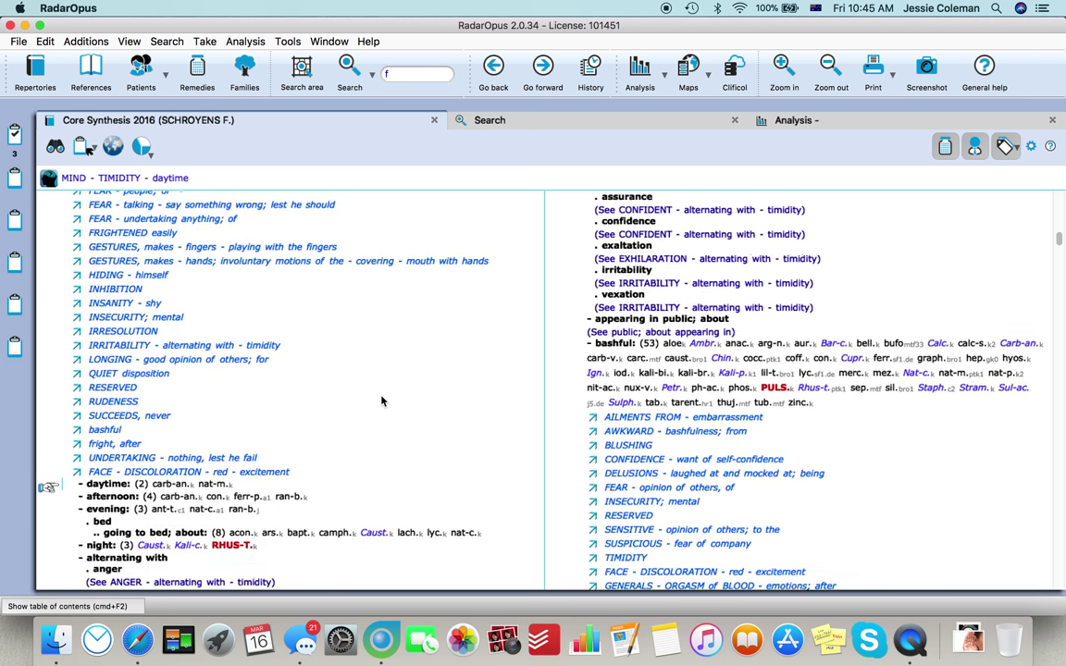
pyautogui.scroll(10, 383, 401)
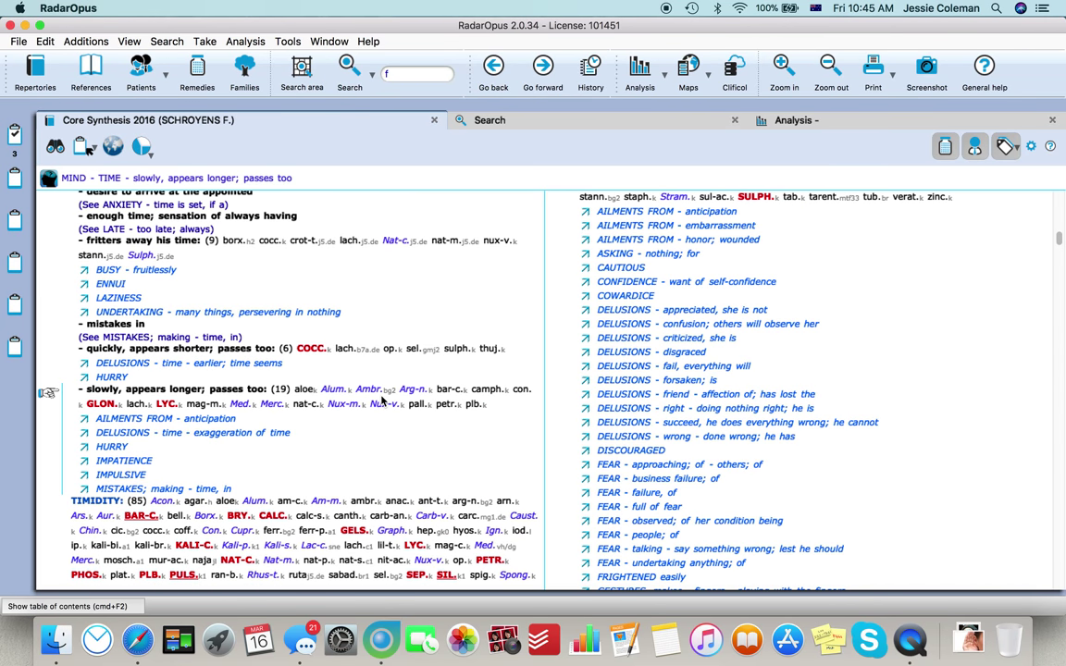
pyautogui.scroll(-6, 382, 400)
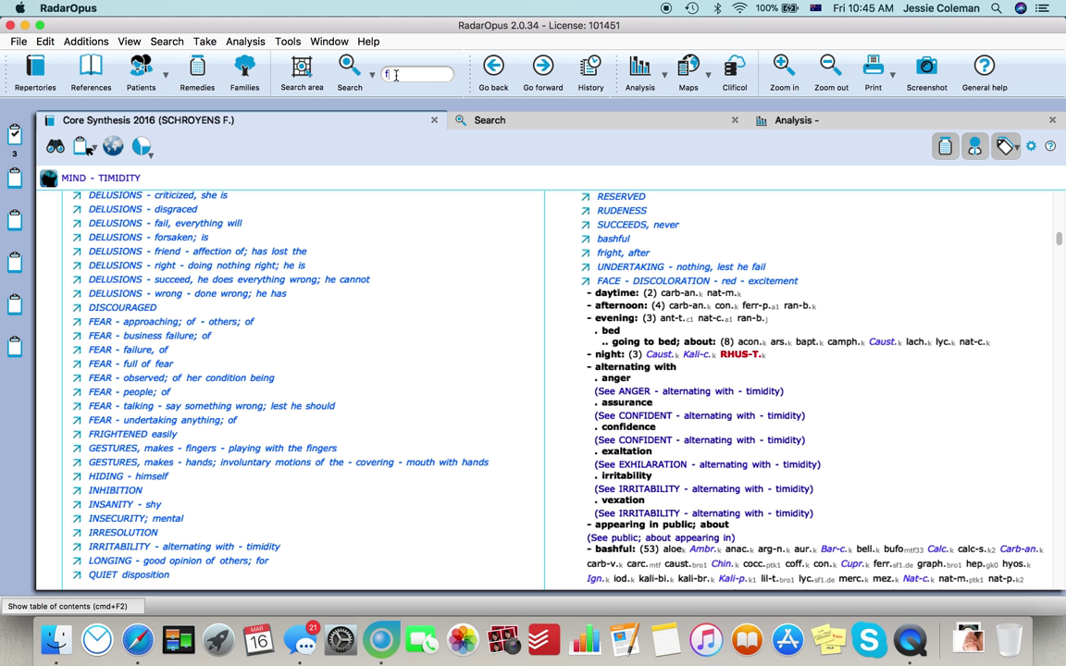
pyautogui.press('BackSpace')
pyautogui.moveTo(470, 73); pyautogui.dragTo(495, 67)
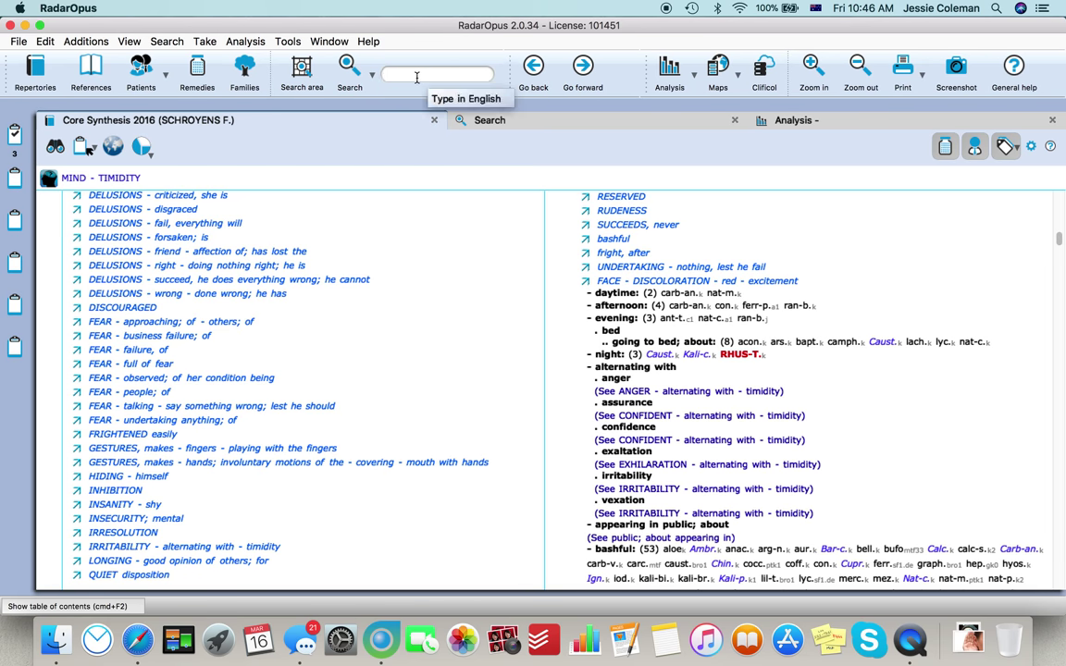
pyautogui.write('soda')
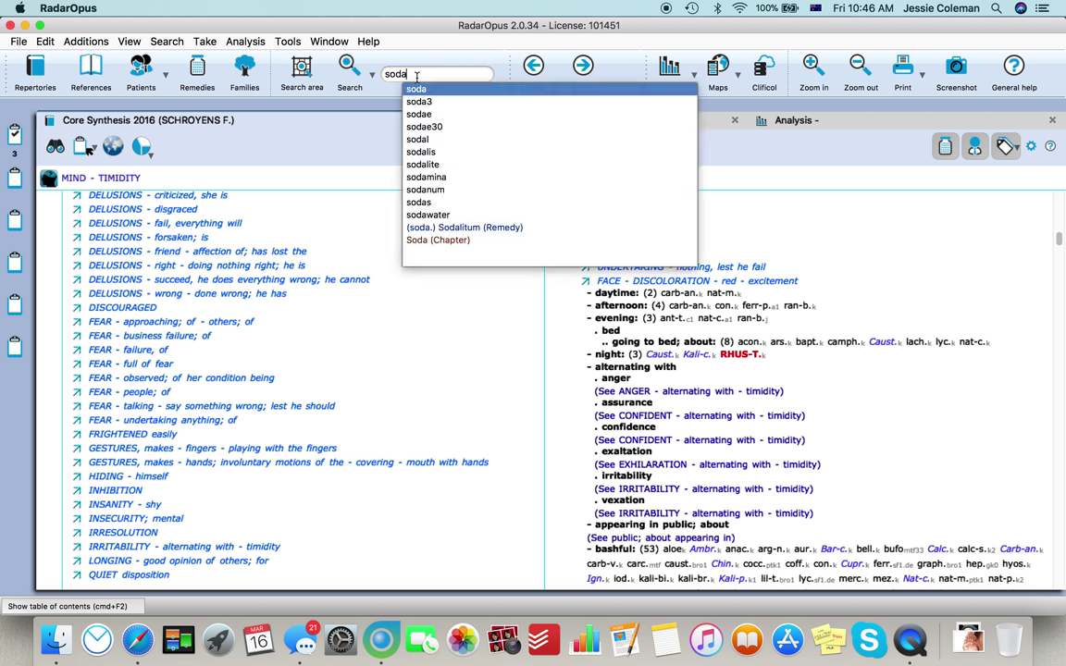
# Step: Search for soda and follow the soda water delusion's (See bottle) cross-reference to MIND - DELUSIONS - bottle
pyautogui.click(421, 92)
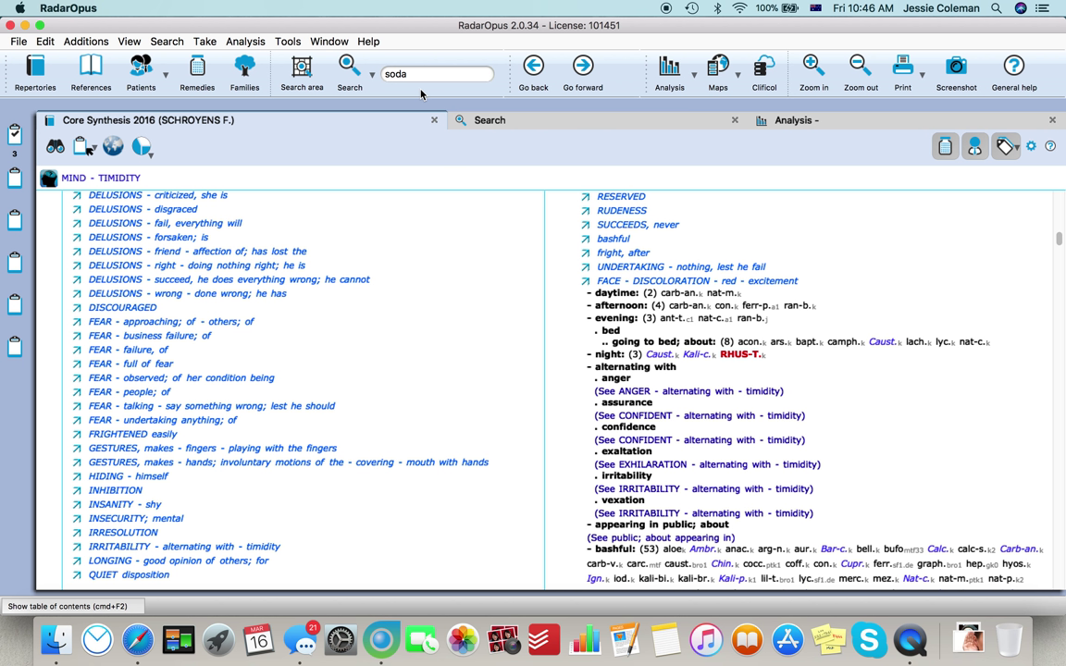
pyautogui.press('Return')
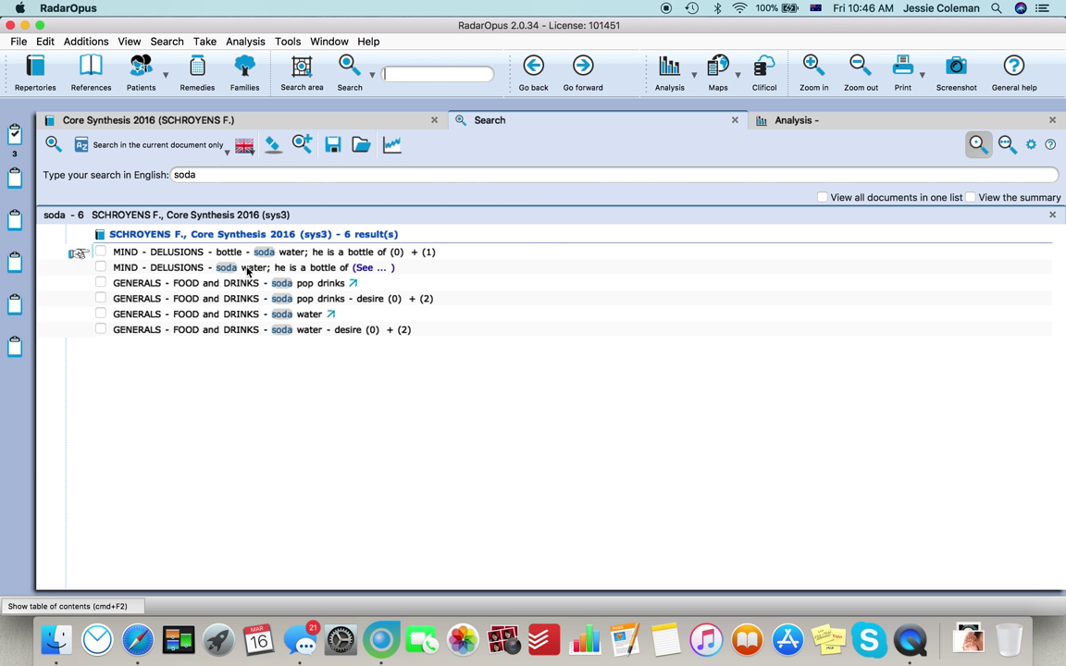
pyautogui.click(367, 269)
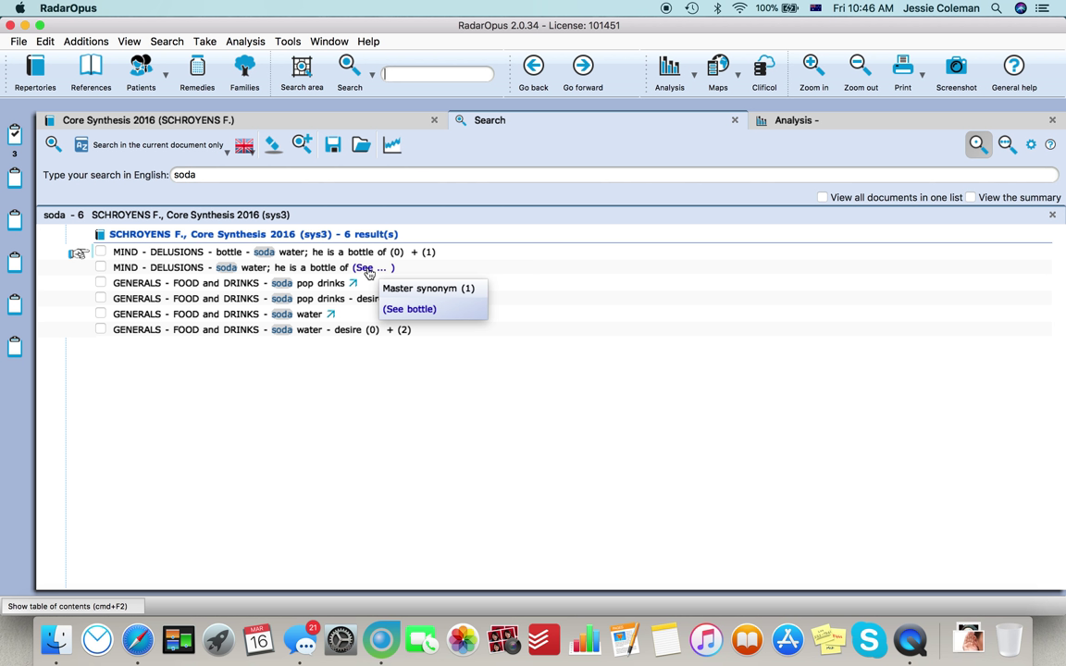
pyautogui.click(427, 312)
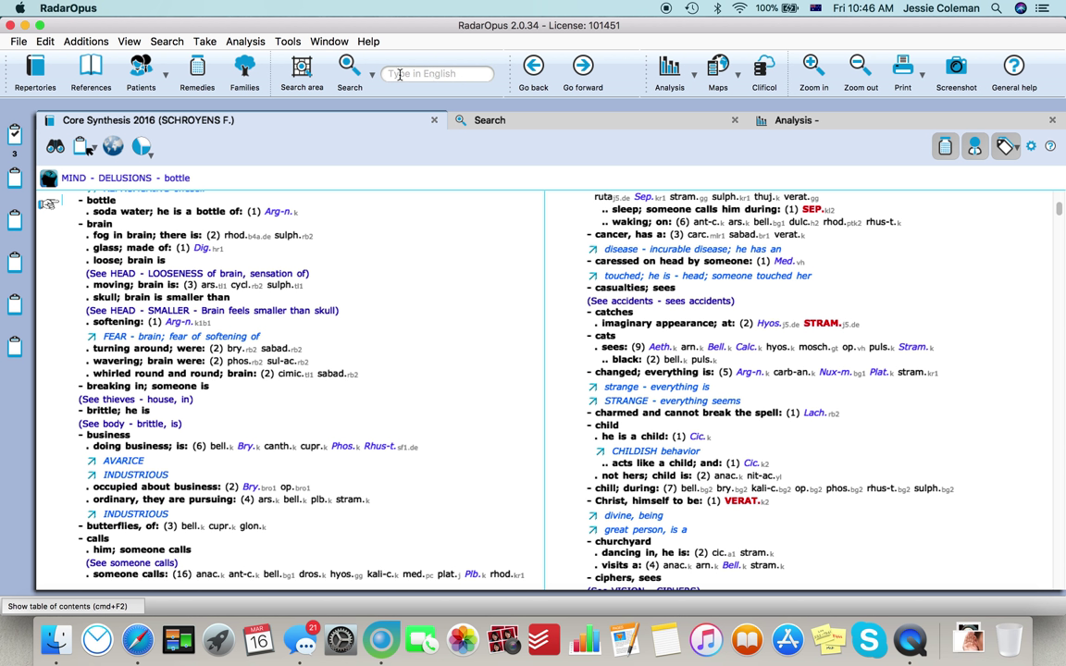
# Step: Return to the six soda search results and clear the search field
pyautogui.click(511, 123)
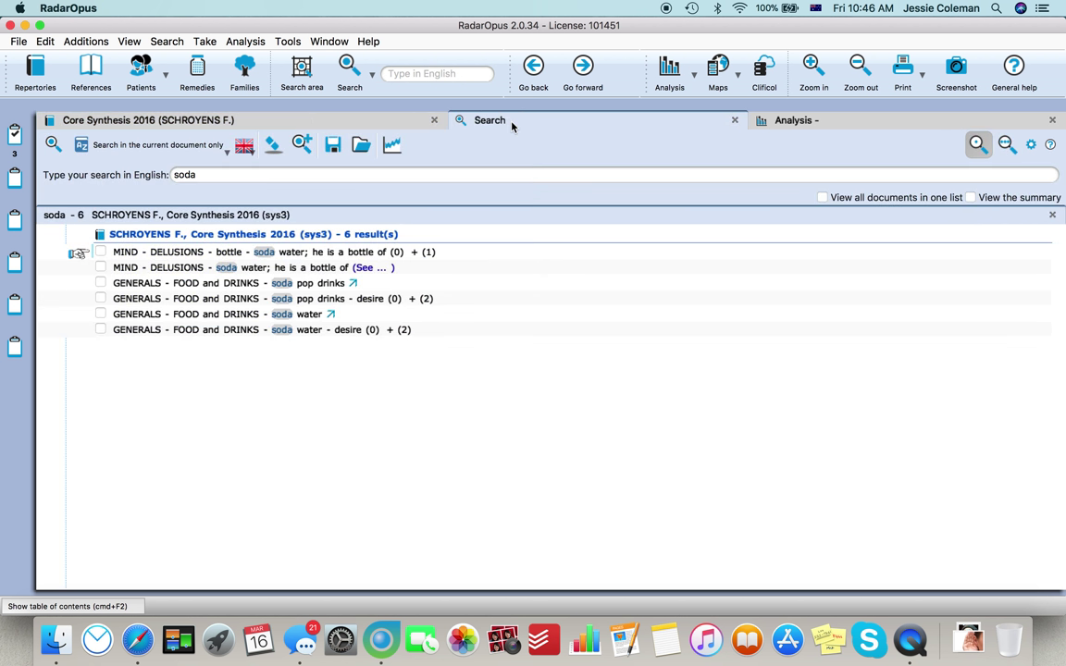
pyautogui.click(168, 175)
pyautogui.press('BackSpace')
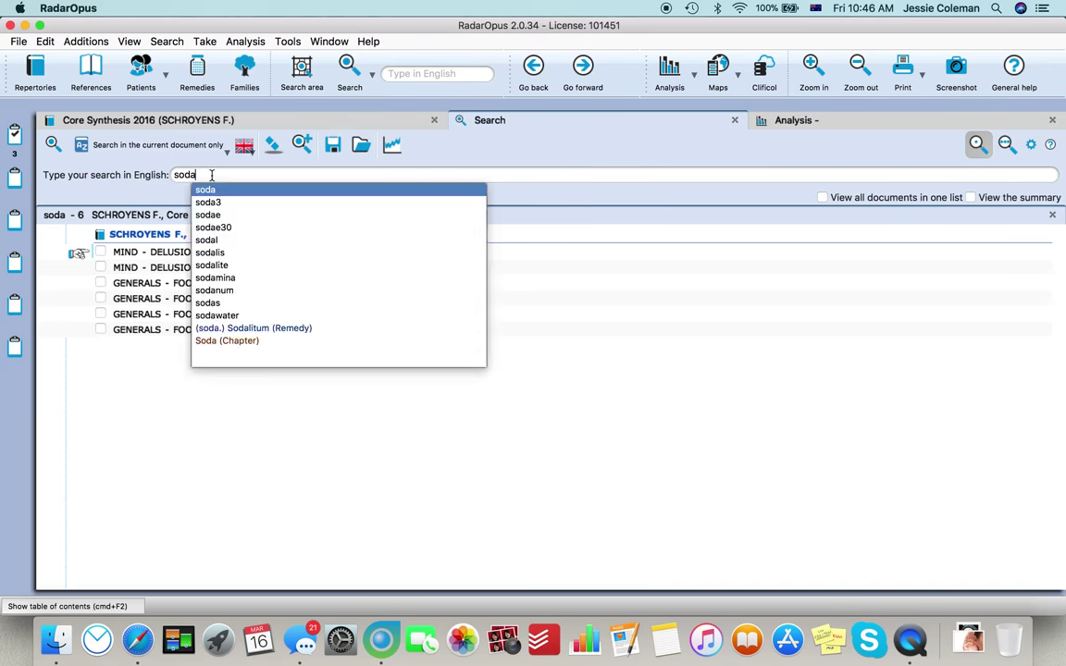
pyautogui.press('BackSpace')
pyautogui.press('BackSpace')
pyautogui.press('BackSpace')
pyautogui.press('BackSpace')
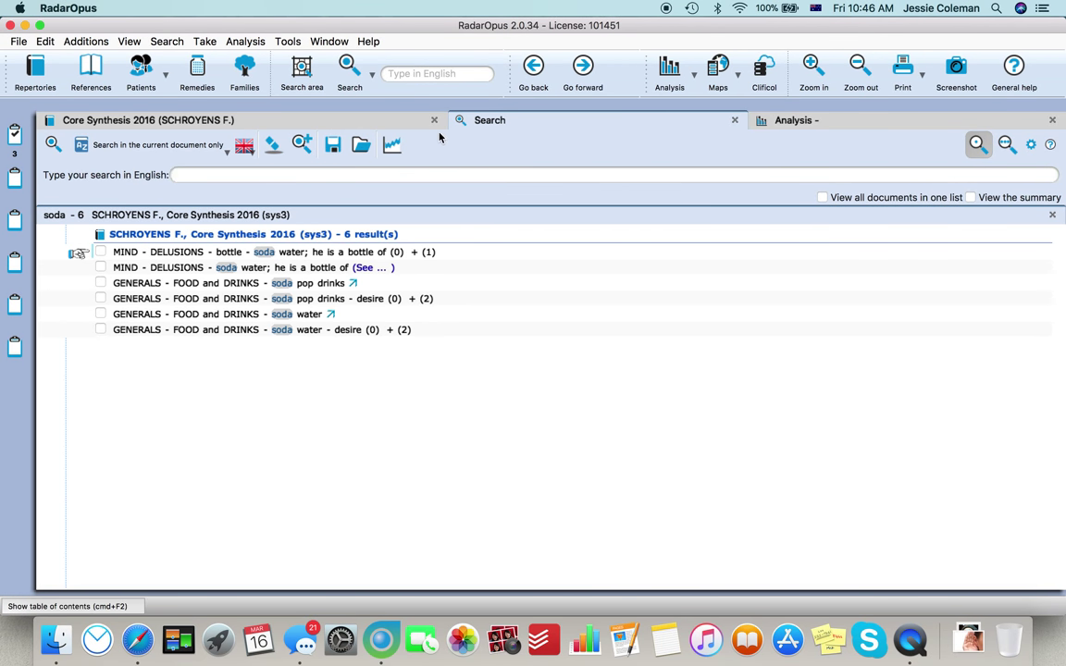
# Step: Choose Search > Advanced search to get a blank New search pane
pyautogui.click(226, 41)
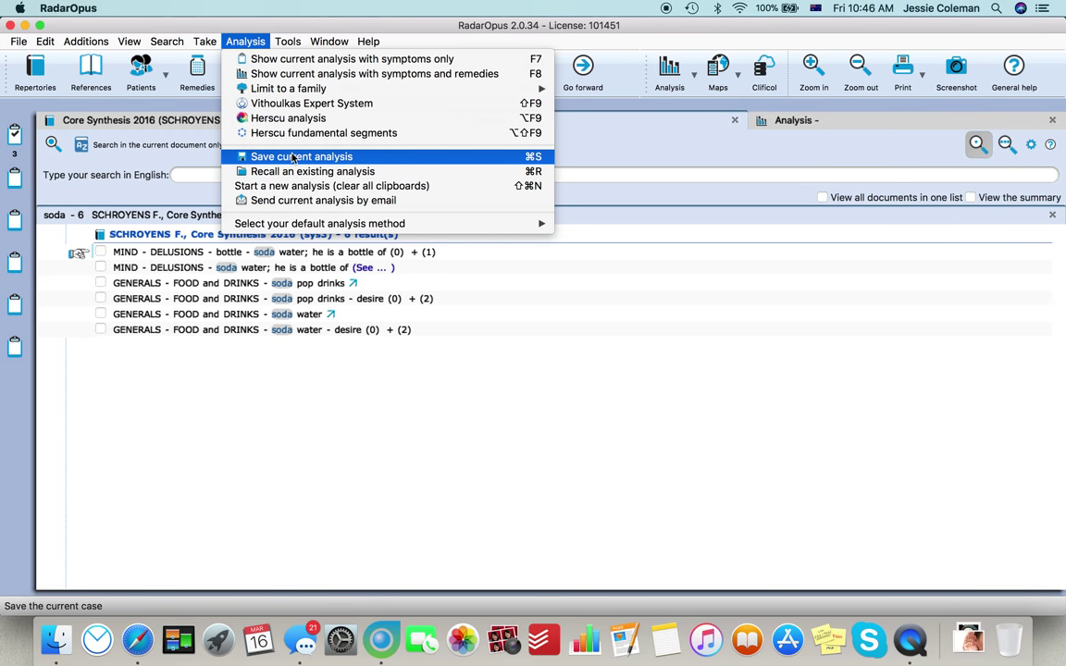
pyautogui.moveTo(158, 41)
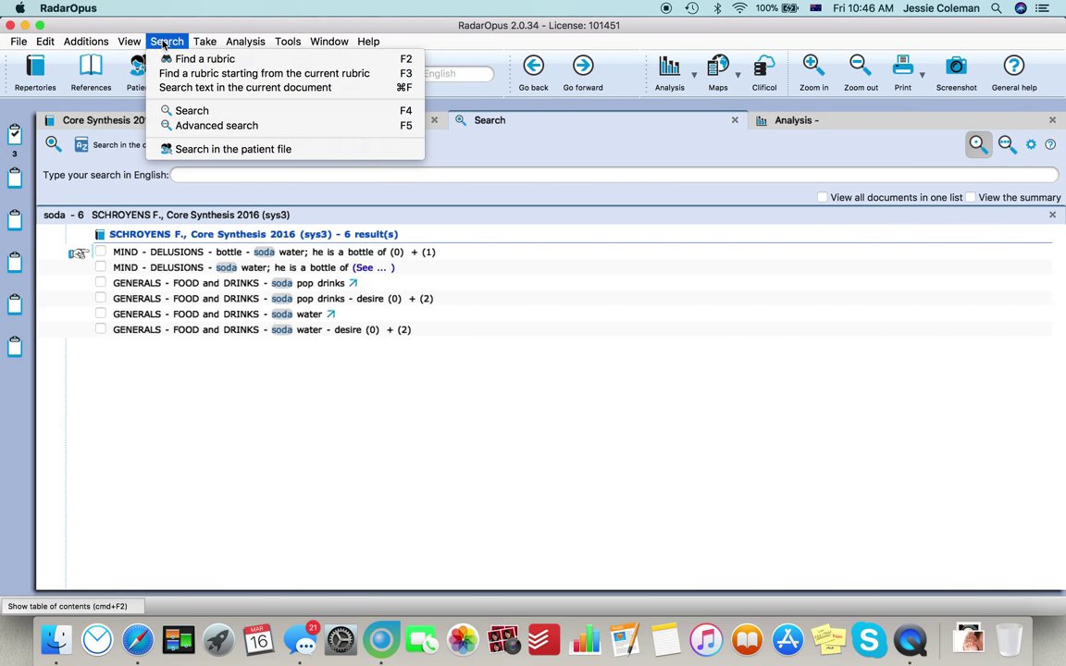
pyautogui.click(188, 127)
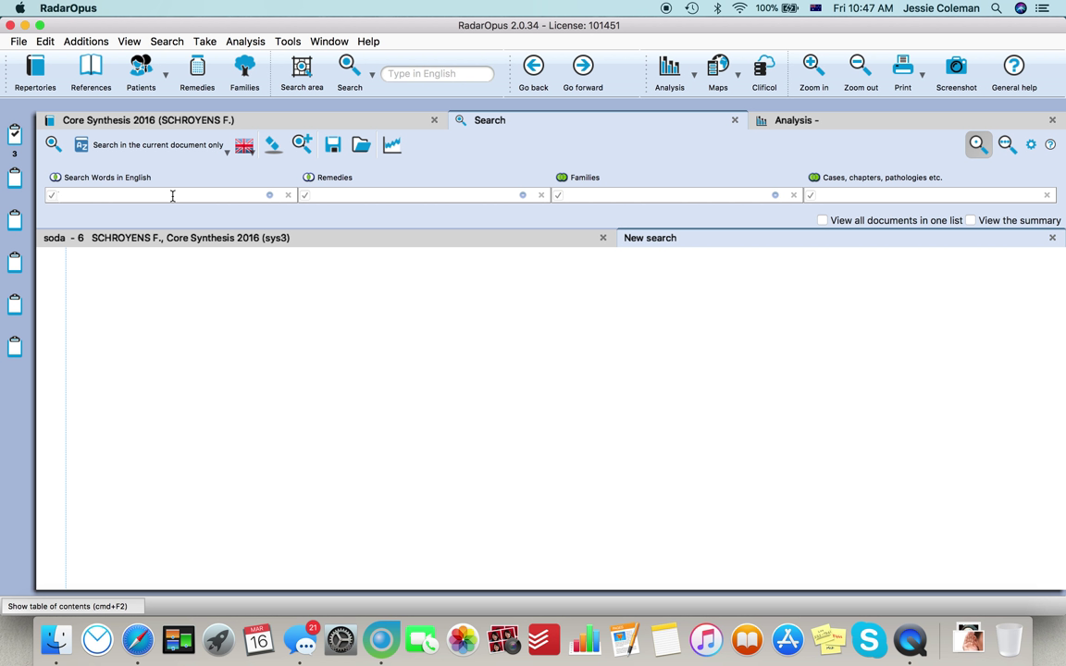
# Step: Search for the words anger and ailments, then open MIND - AILMENTS FROM - anger from the 11 results
pyautogui.write('anger')
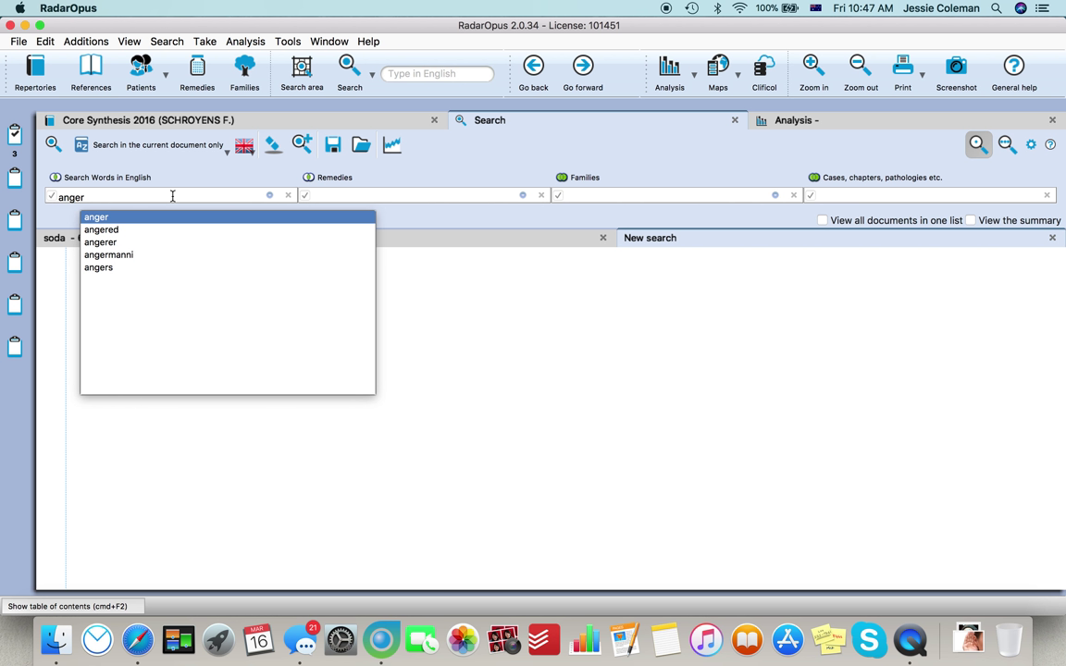
pyautogui.click(112, 219)
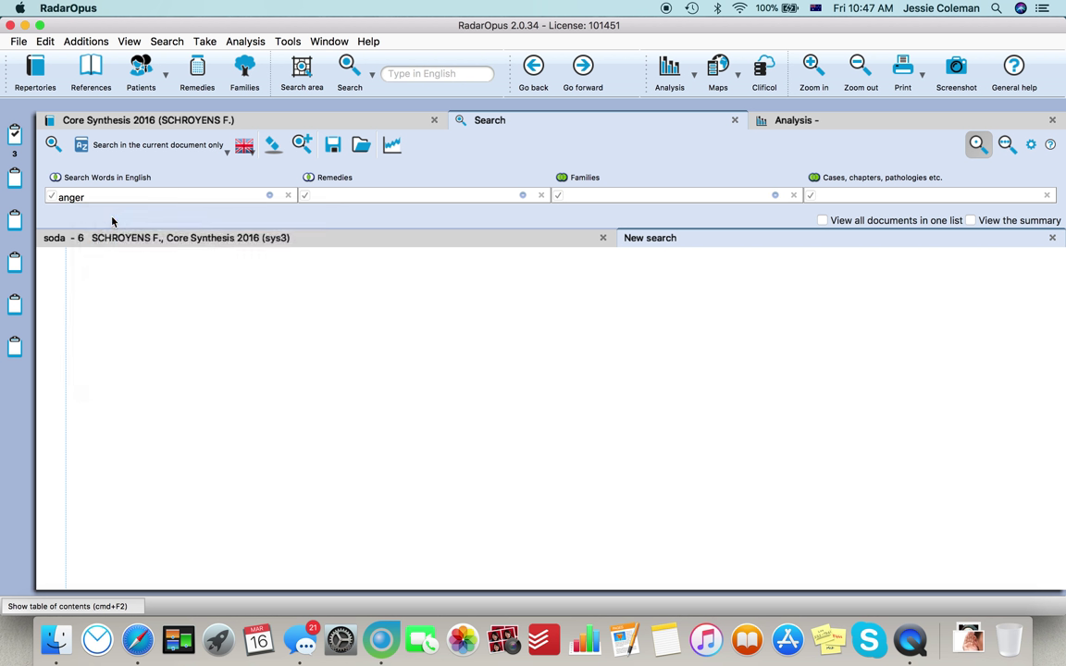
pyautogui.press('Return')
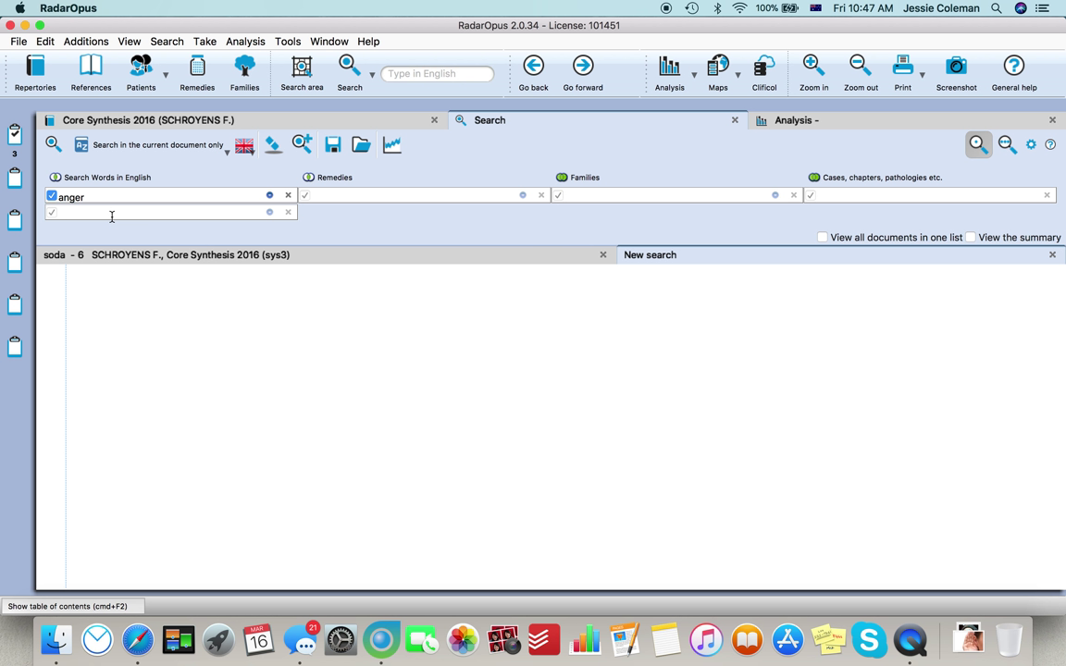
pyautogui.write('ailments')
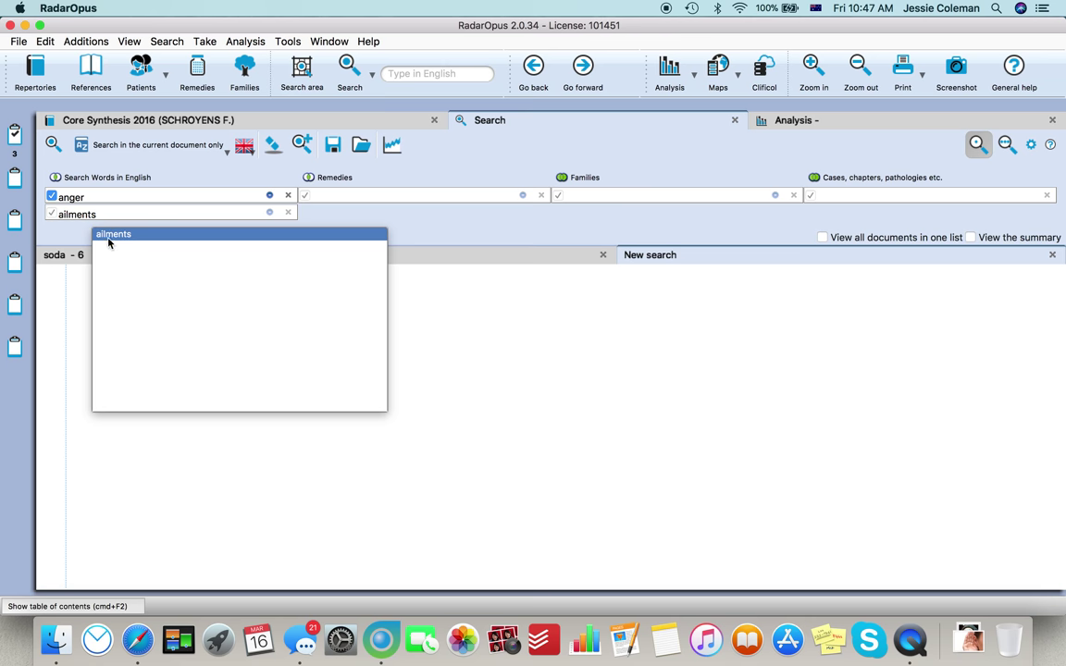
pyautogui.click(108, 237)
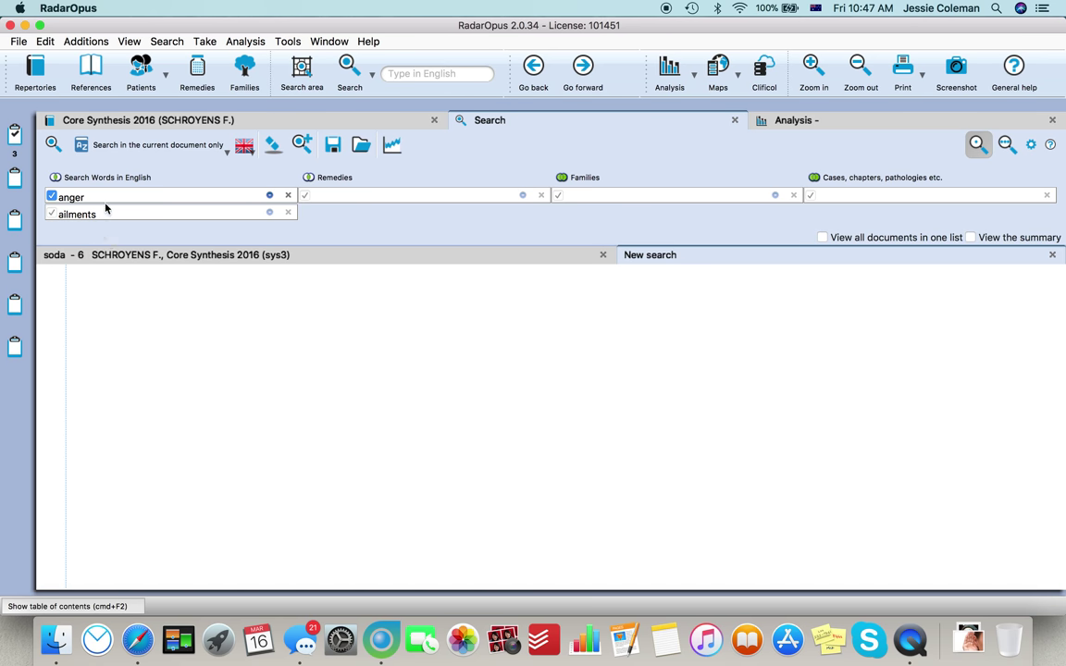
pyautogui.click(54, 147)
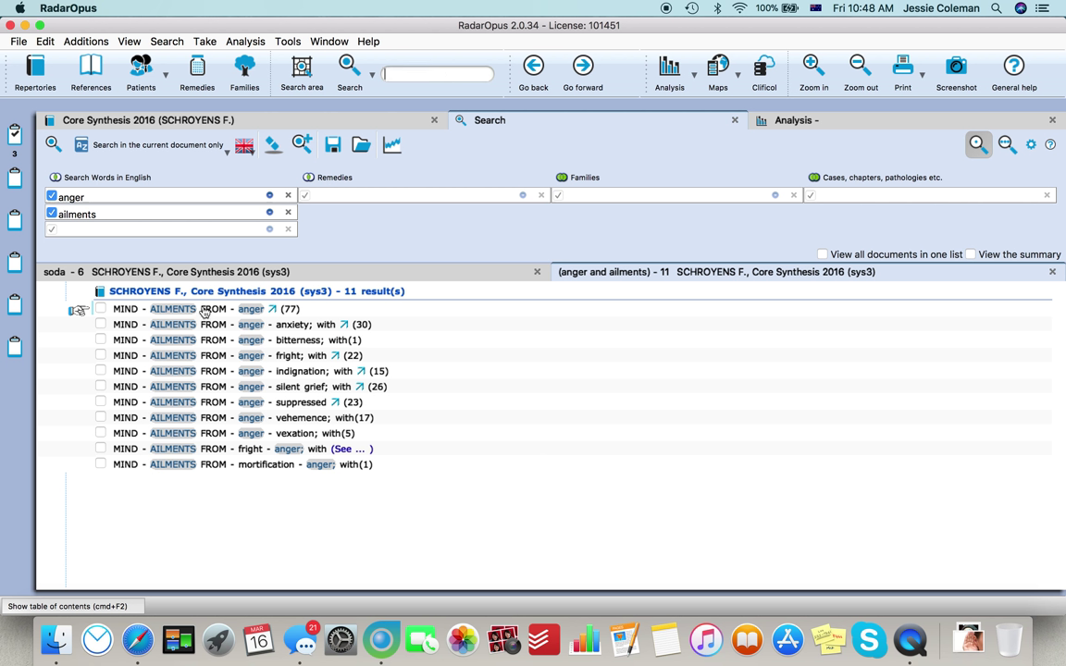
pyautogui.doubleClick(204, 311)
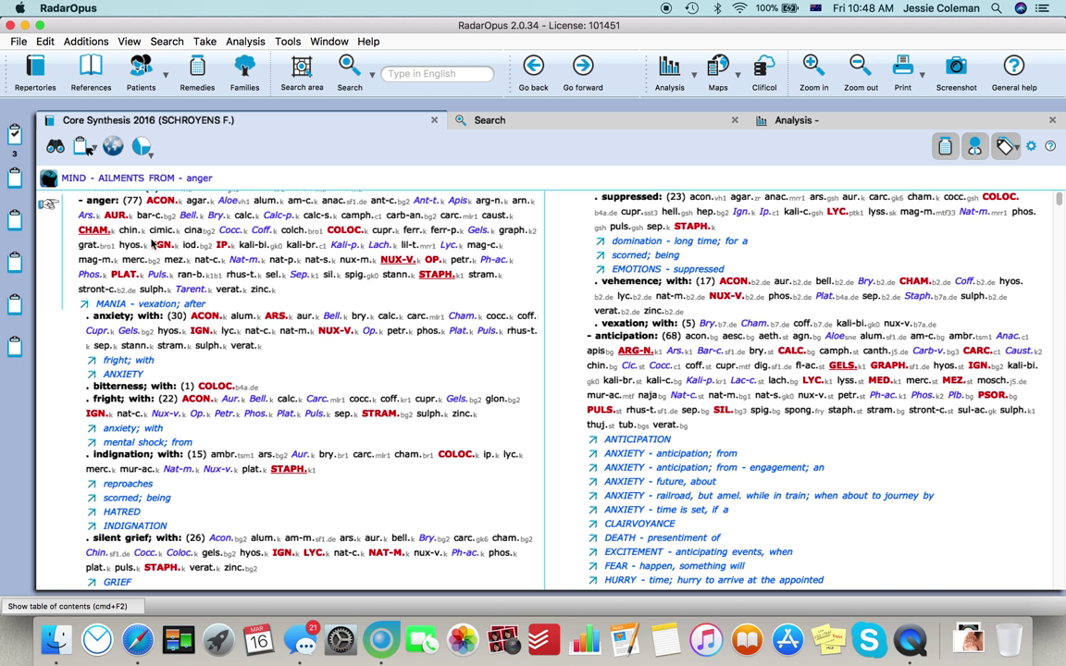
# Step: Drag MIND - AILMENTS FROM - anger onto Clipboard 1 as its fourth rubric
pyautogui.moveTo(133, 242); pyautogui.dragTo(15, 136)
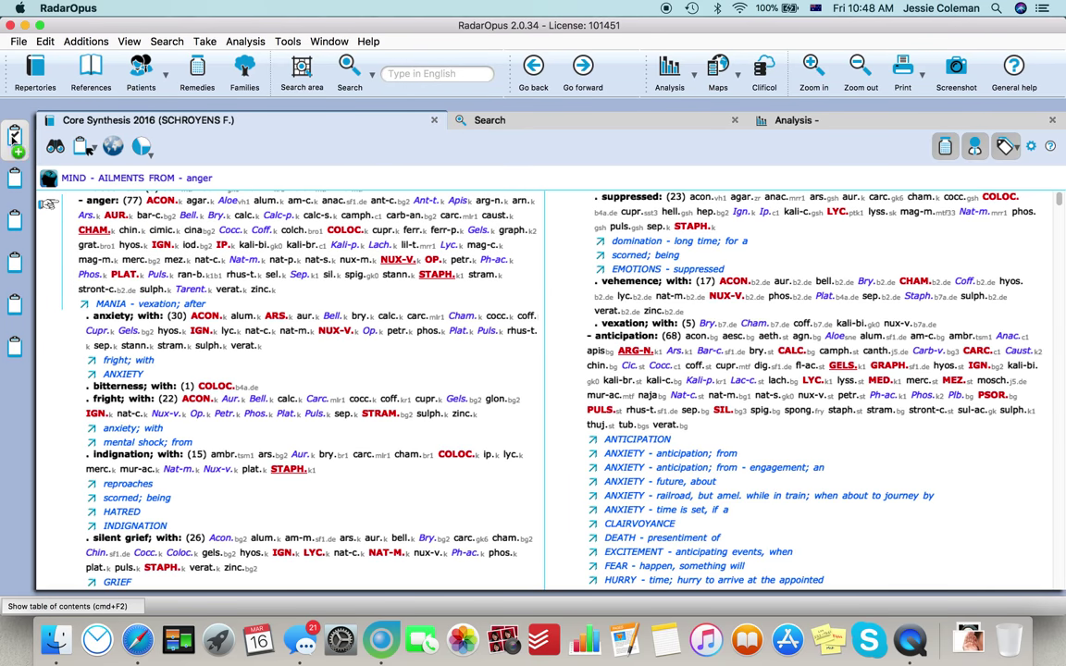
pyautogui.click(15, 136)
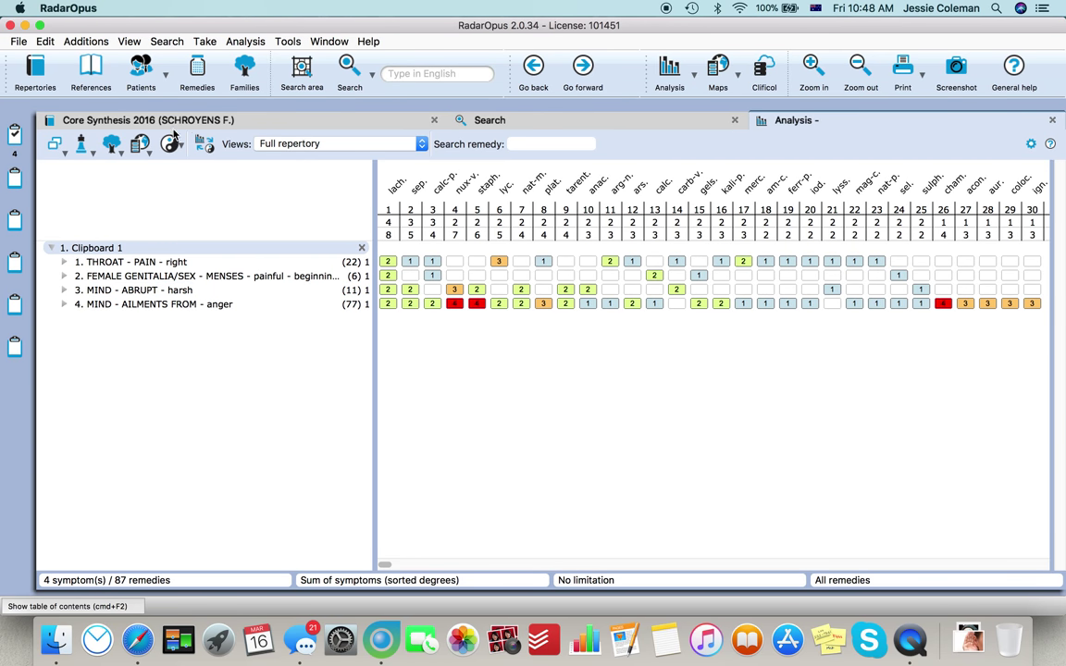
# Step: Back in the advanced search, remove the ailments and anger search words
pyautogui.click(518, 123)
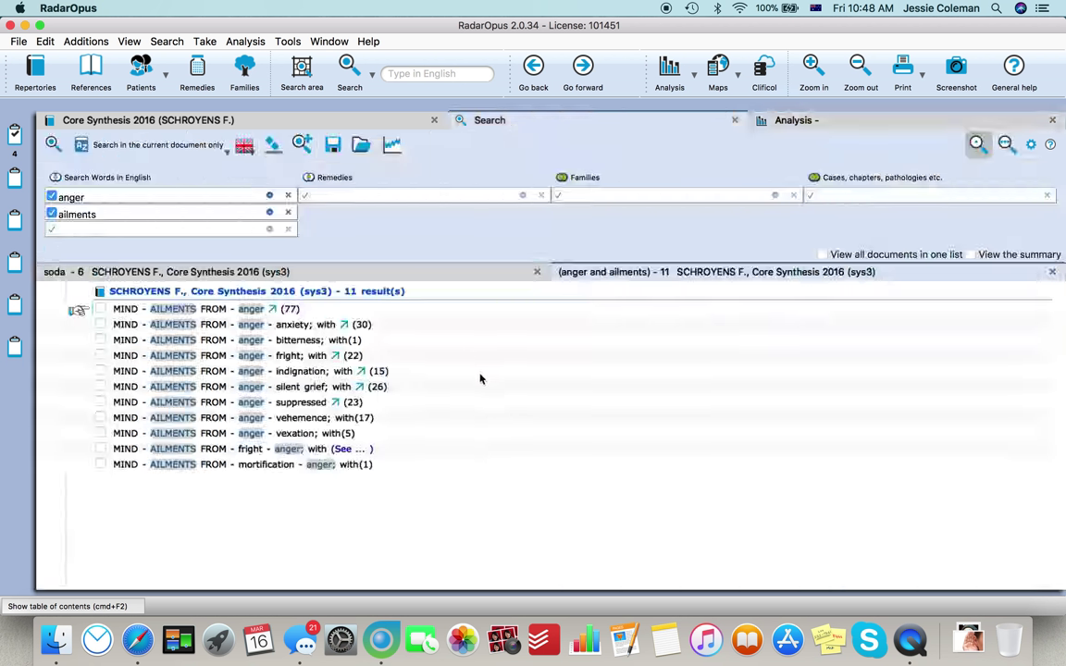
pyautogui.click(288, 212)
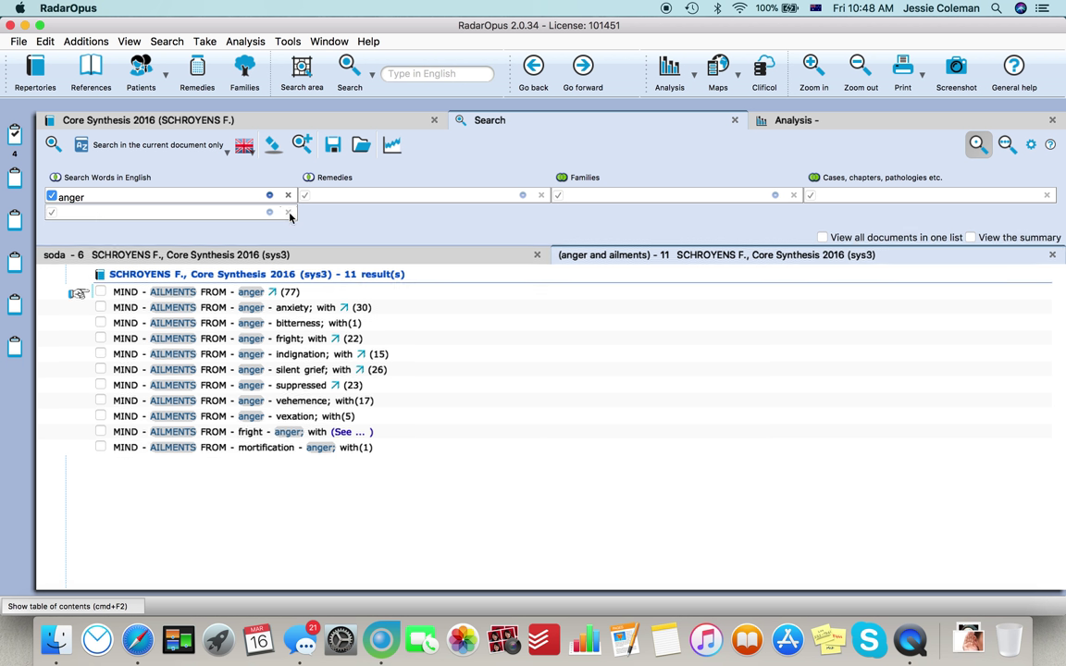
pyautogui.click(288, 195)
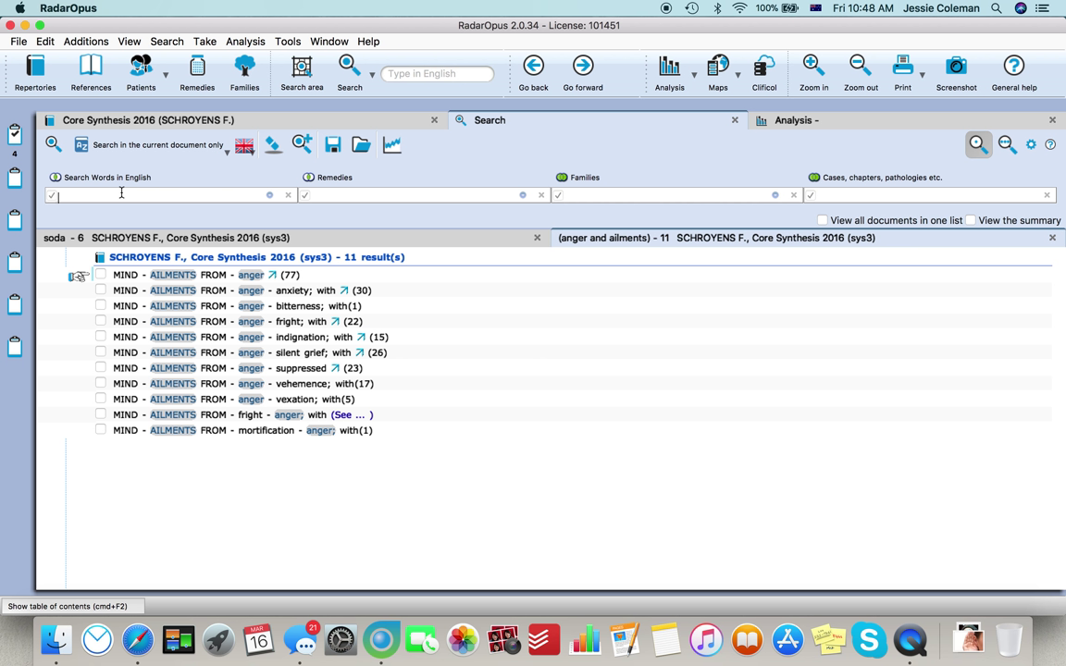
# Step: Enter ravenous, appetite and stomach as the three search words
pyautogui.write('ravenous')
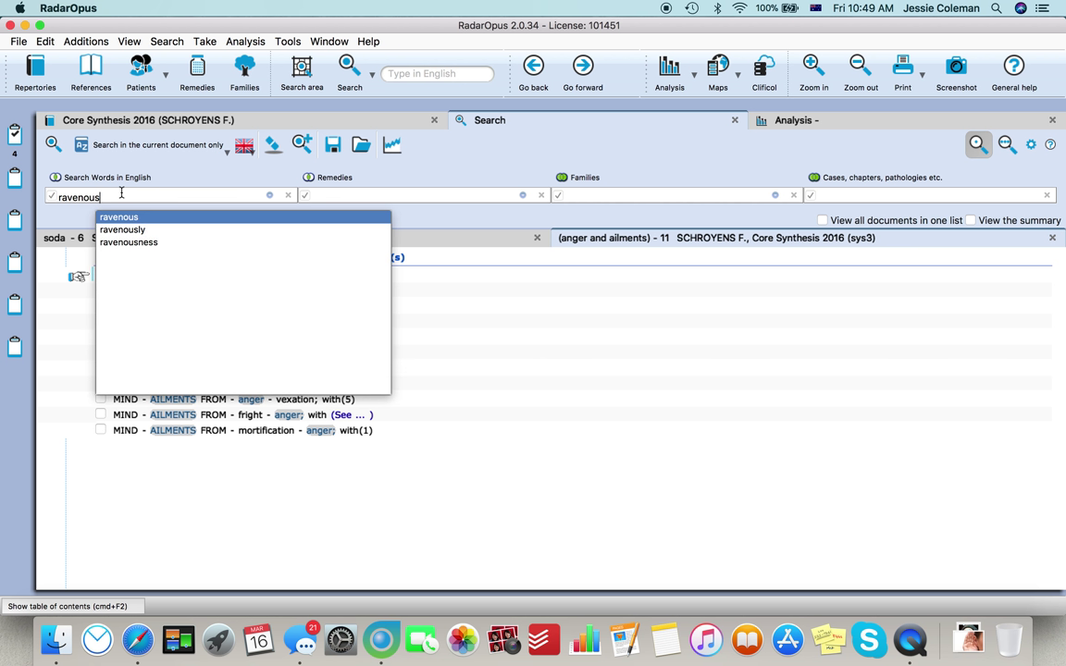
pyautogui.press('Return')
pyautogui.press('Return')
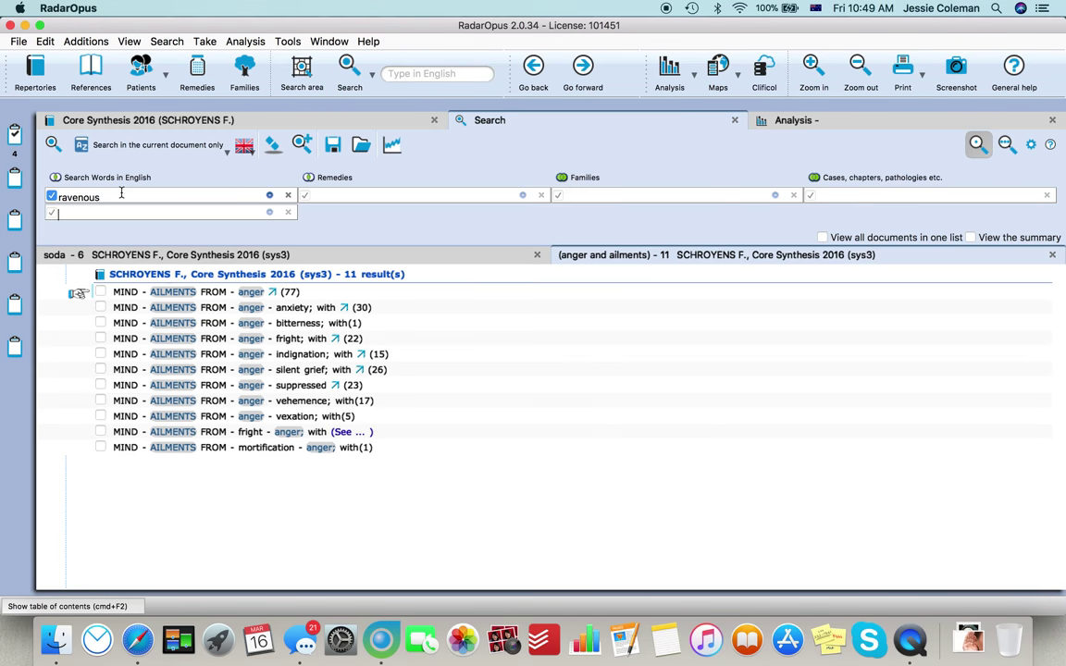
pyautogui.write('appetitis')
pyautogui.press('BackSpace')
pyautogui.press('BackSpace')
pyautogui.write('e')
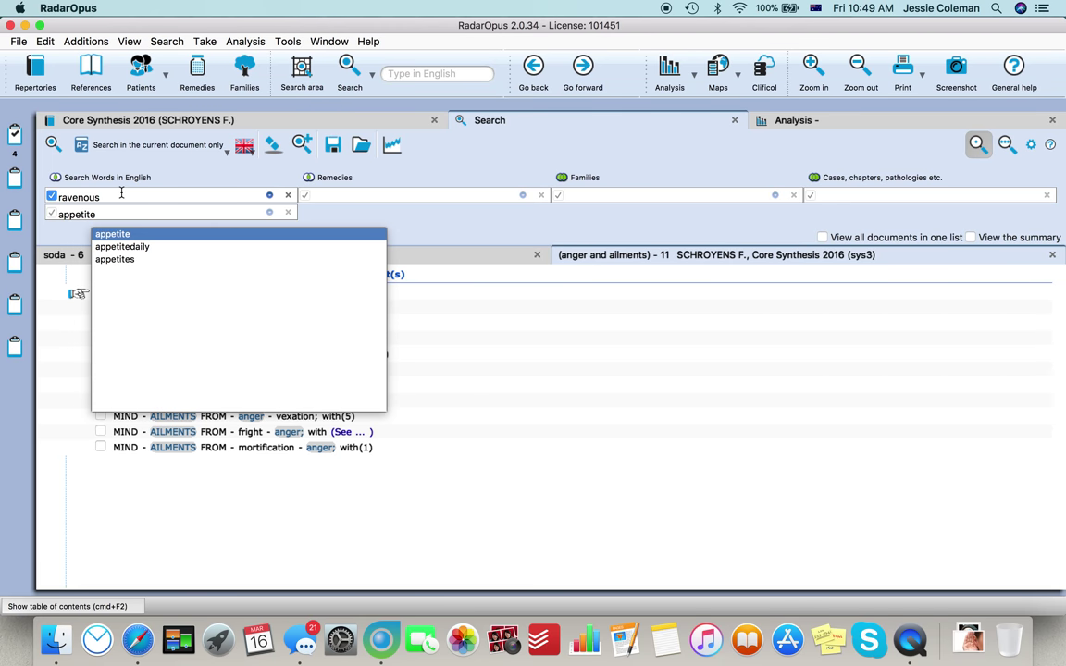
pyautogui.press('Return')
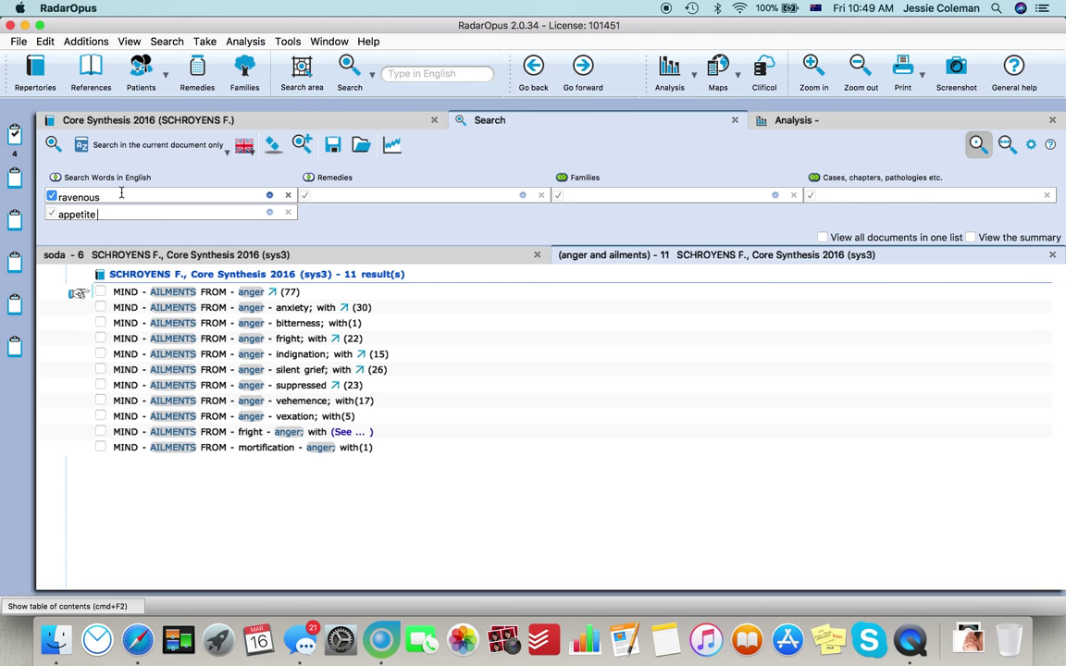
pyautogui.press('Return')
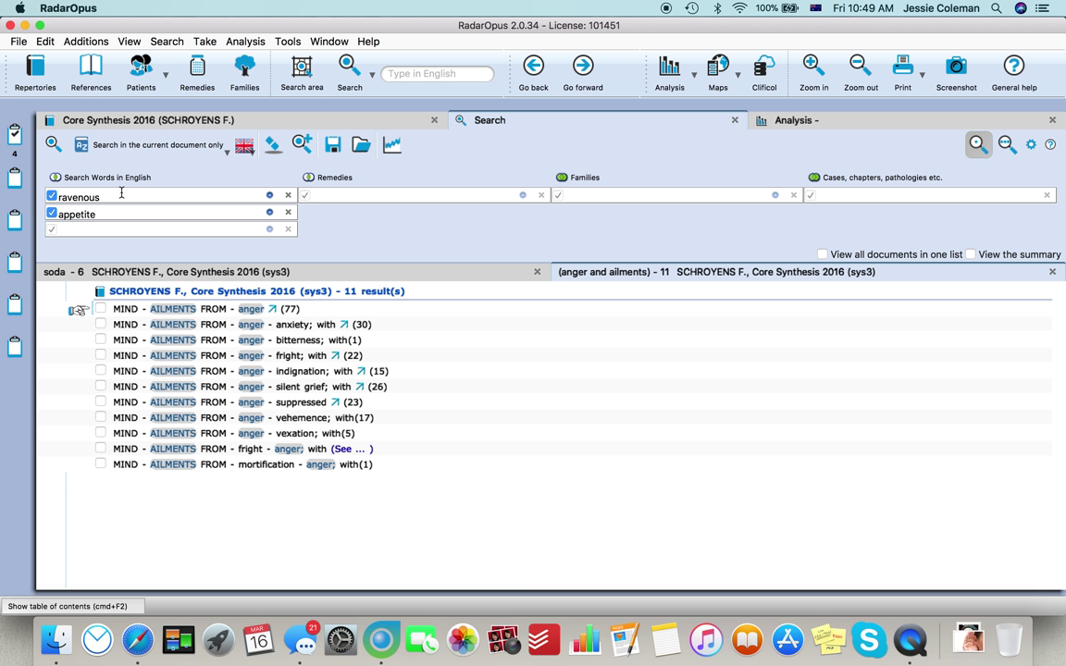
pyautogui.write('stomach')
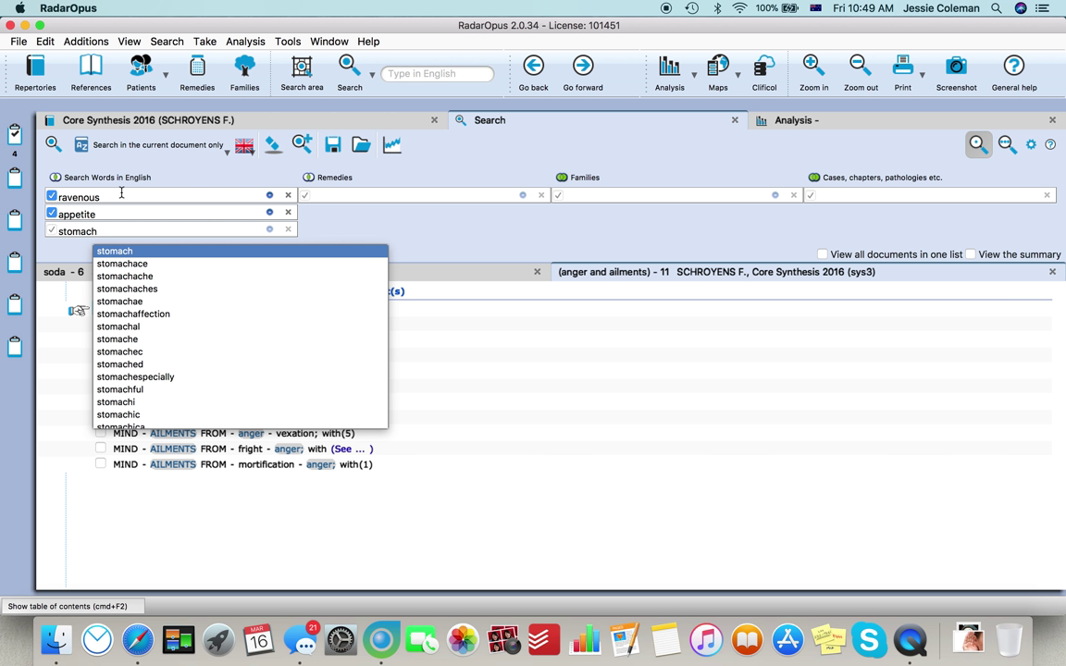
pyautogui.press('Return')
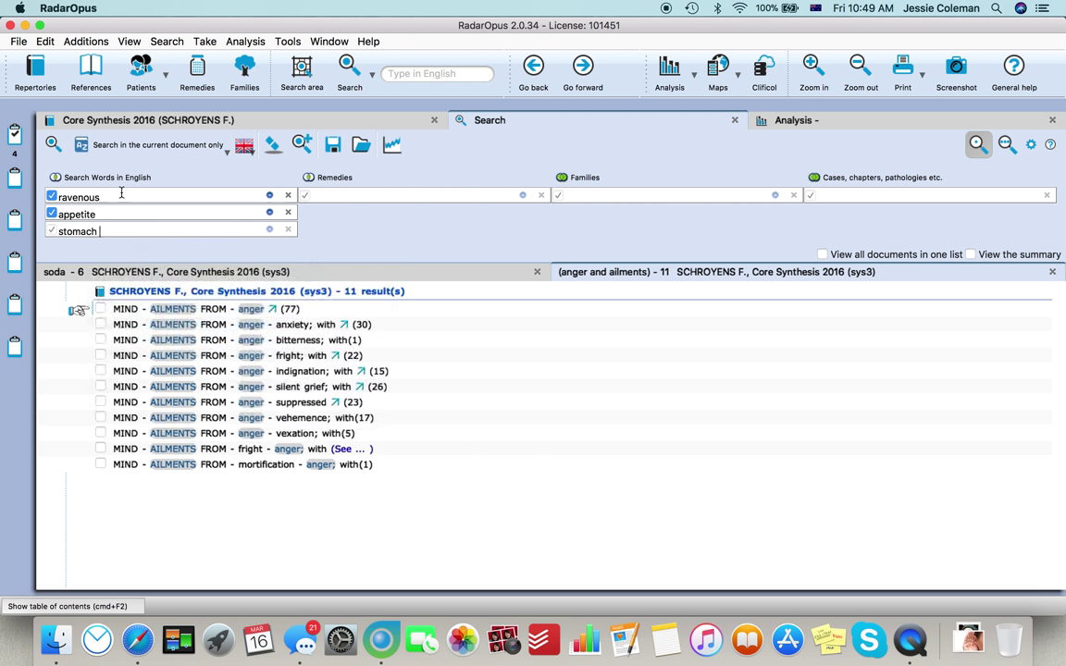
# Step: Run the search and browse the 56 results, led by STOMACH - APPETITE - ravenous
pyautogui.click(51, 145)
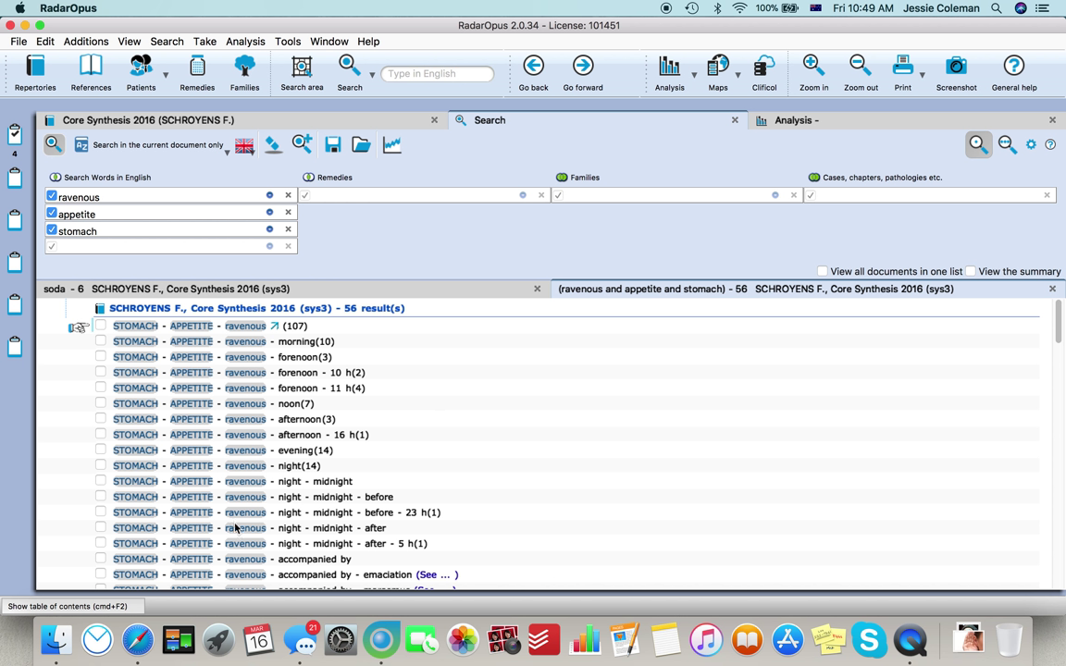
pyautogui.scroll(-10, 221, 538)
pyautogui.scroll(10, 221, 538)
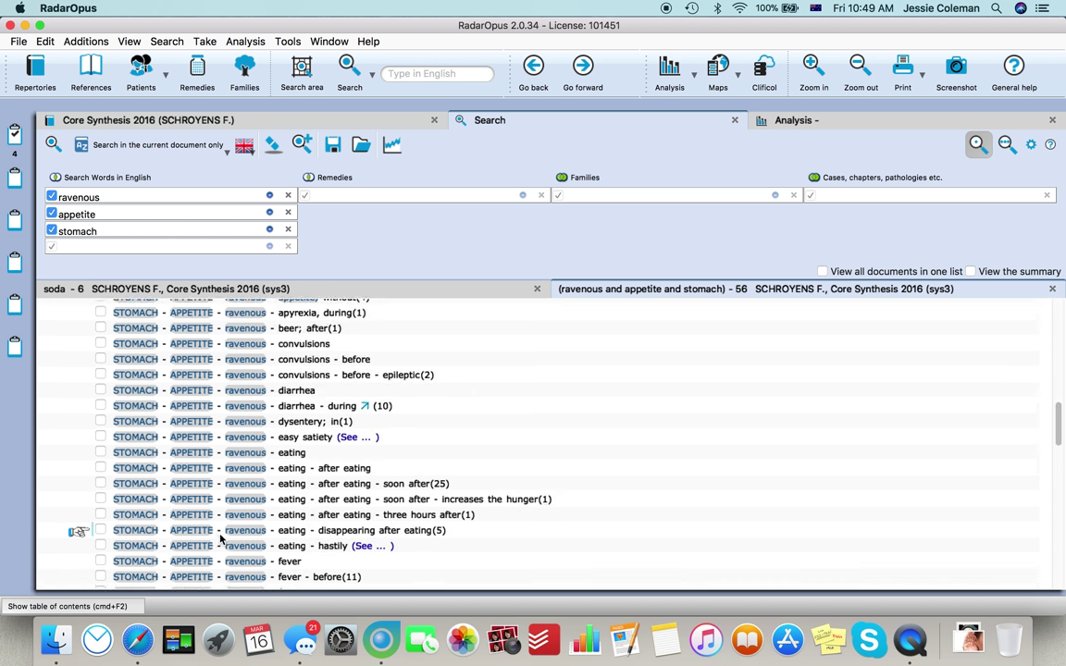
pyautogui.scroll(-15, 222, 538)
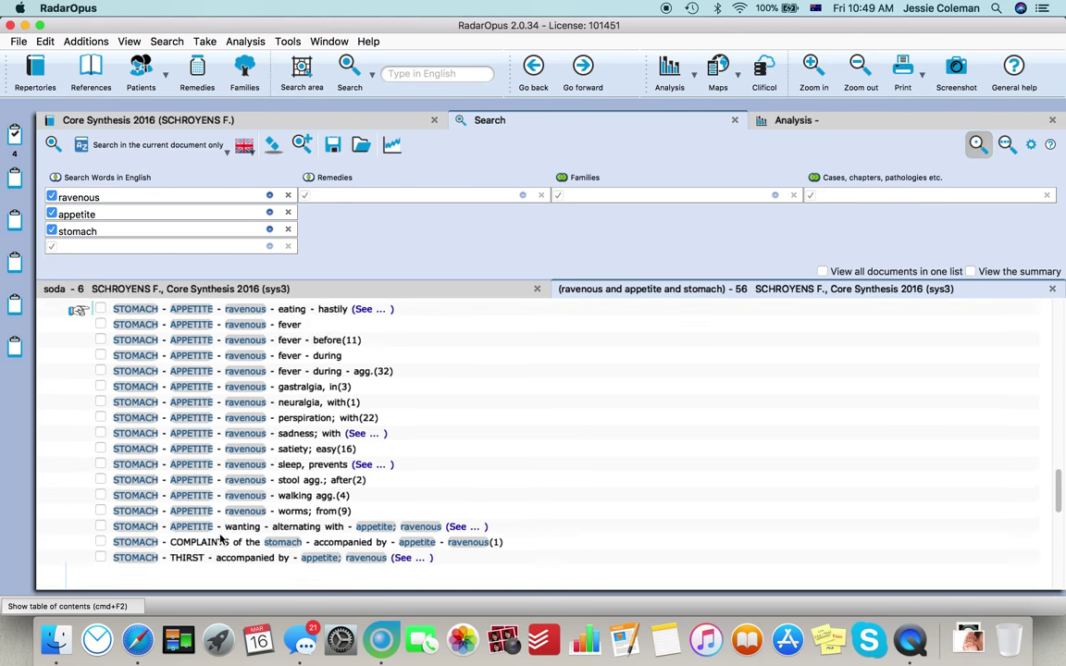
pyautogui.scroll(5, 221, 538)
pyautogui.scroll(10, 222, 538)
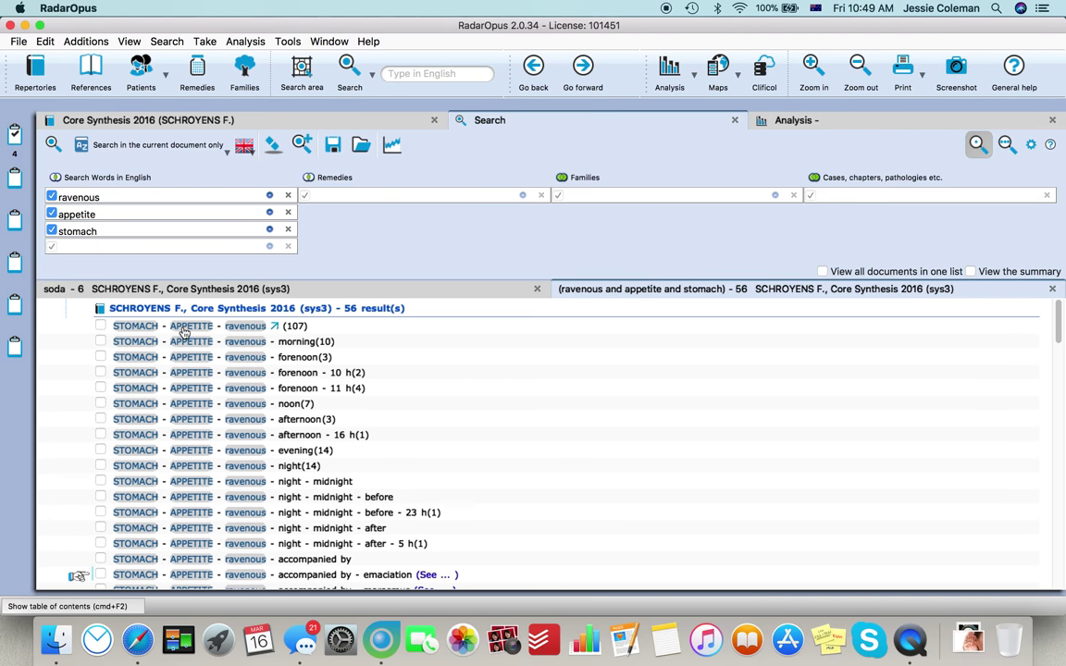
# Step: Open STOMACH - APPETITE - ravenous and take it into Clipboard 1 as the fifth rubric
pyautogui.click(183, 331)
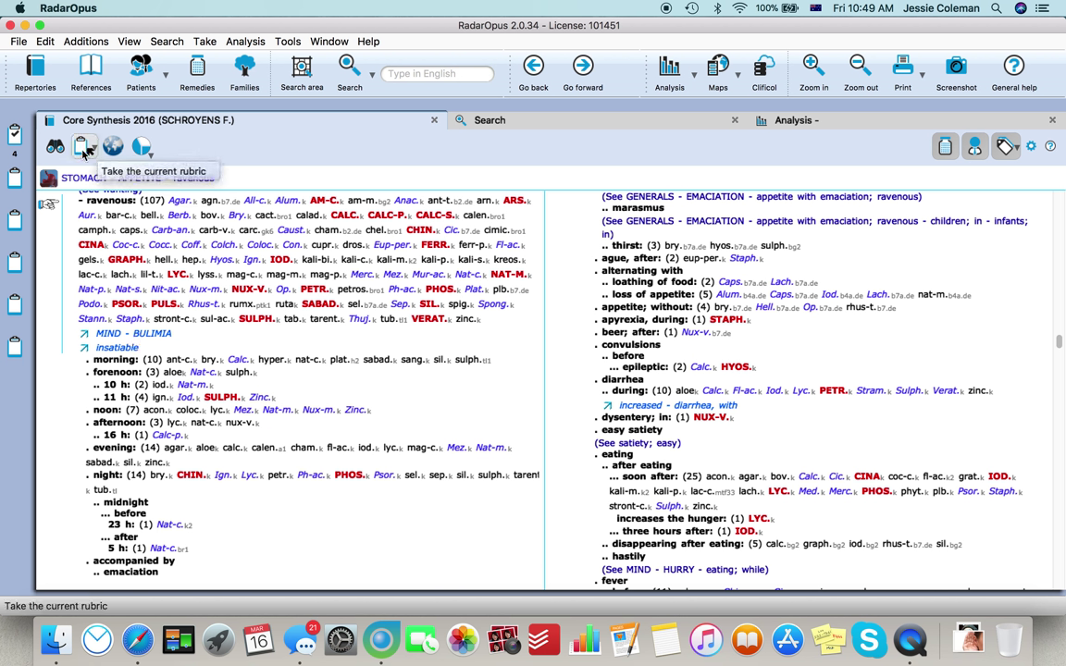
pyautogui.click(83, 151)
pyautogui.click(13, 148)
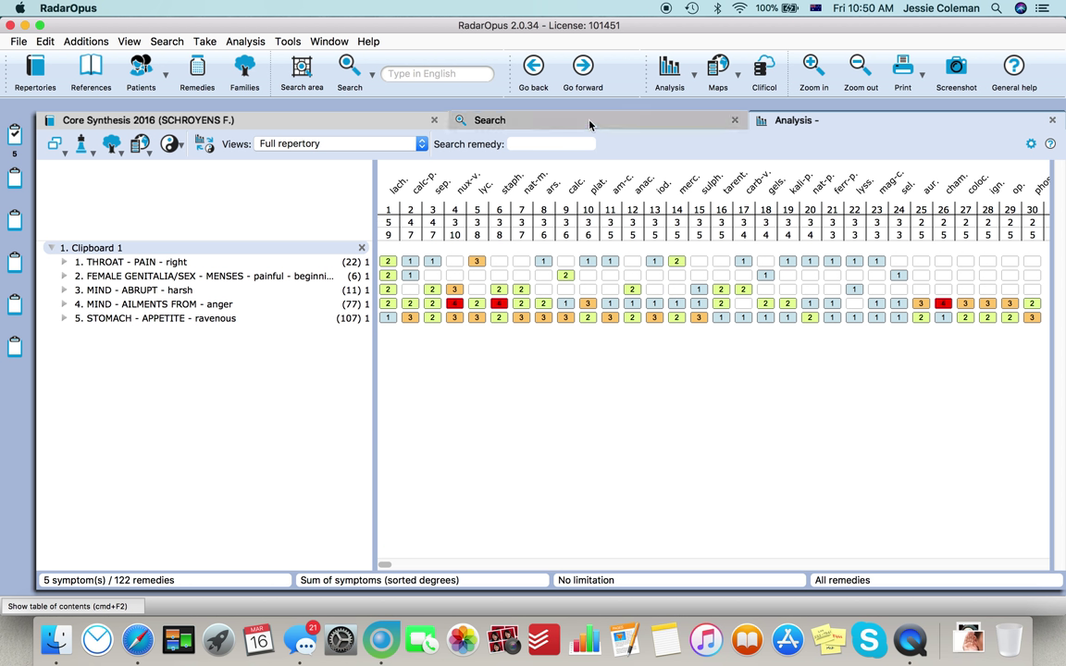
pyautogui.click(526, 121)
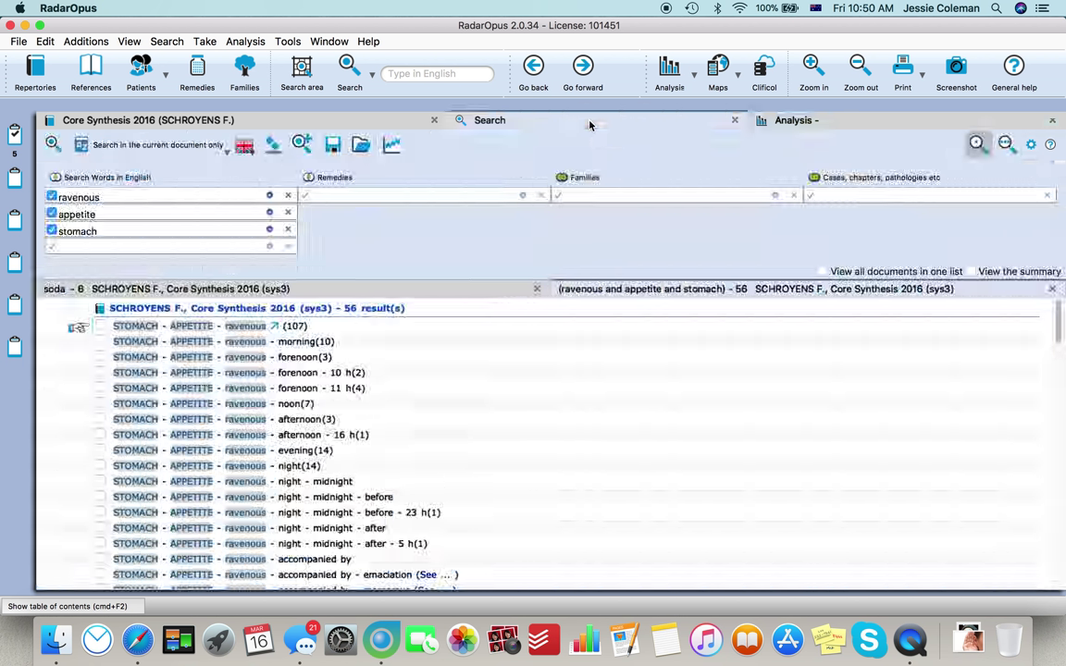
# Step: Remove the stomach, appetite and ravenous search words
pyautogui.click(288, 230)
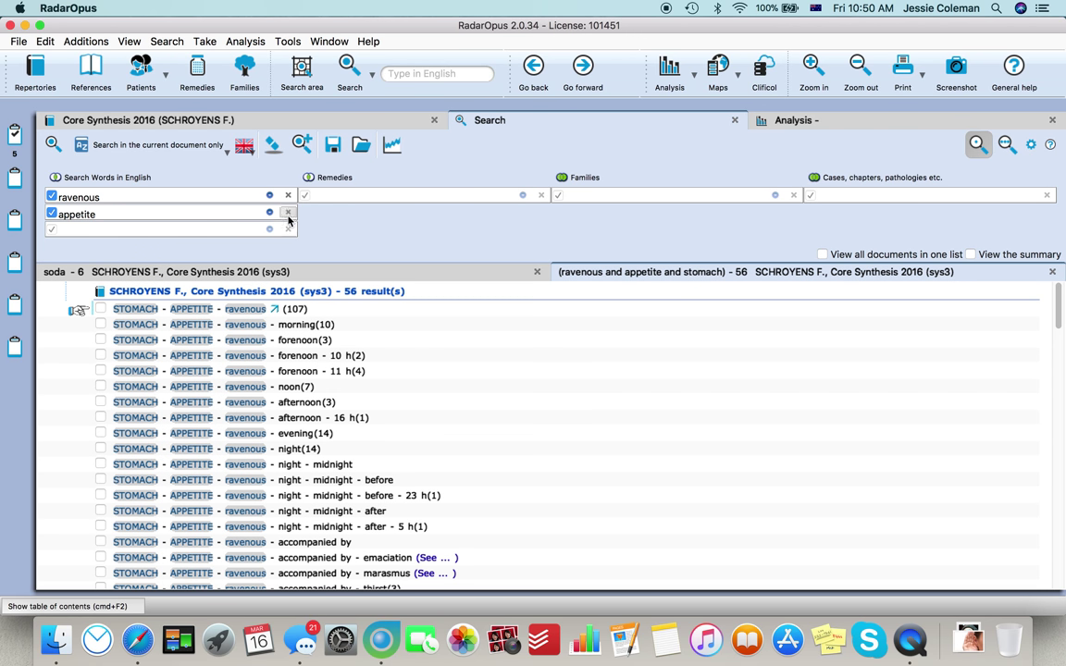
pyautogui.click(288, 212)
pyautogui.click(287, 195)
# Step: Search by the remedy Nux vomica and browse its 11230 results
pyautogui.click(352, 194)
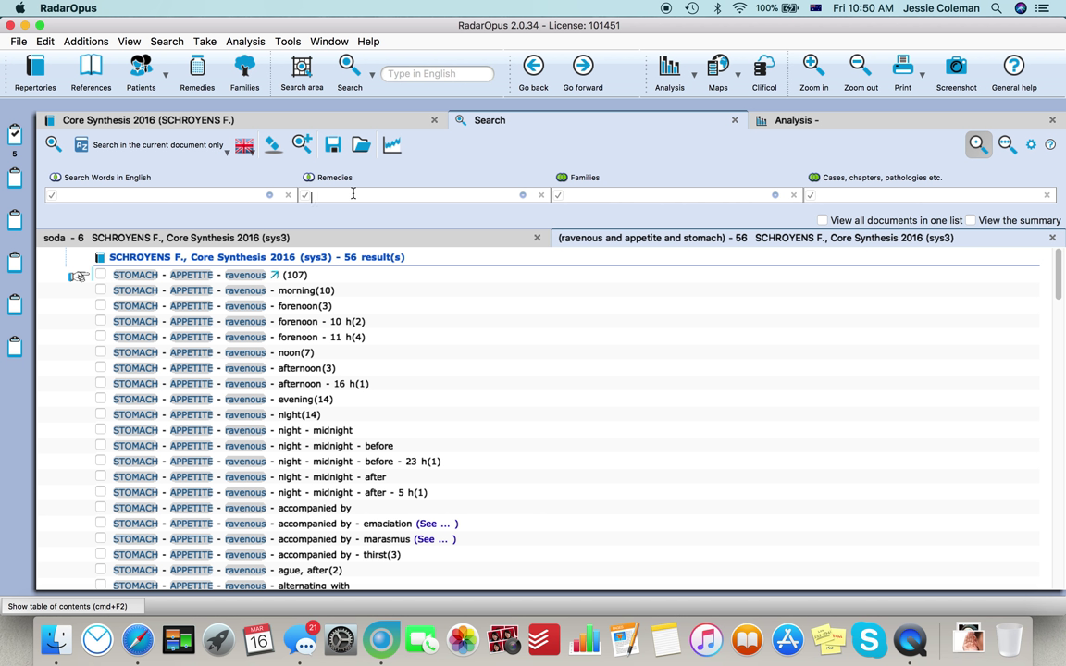
pyautogui.write('nux')
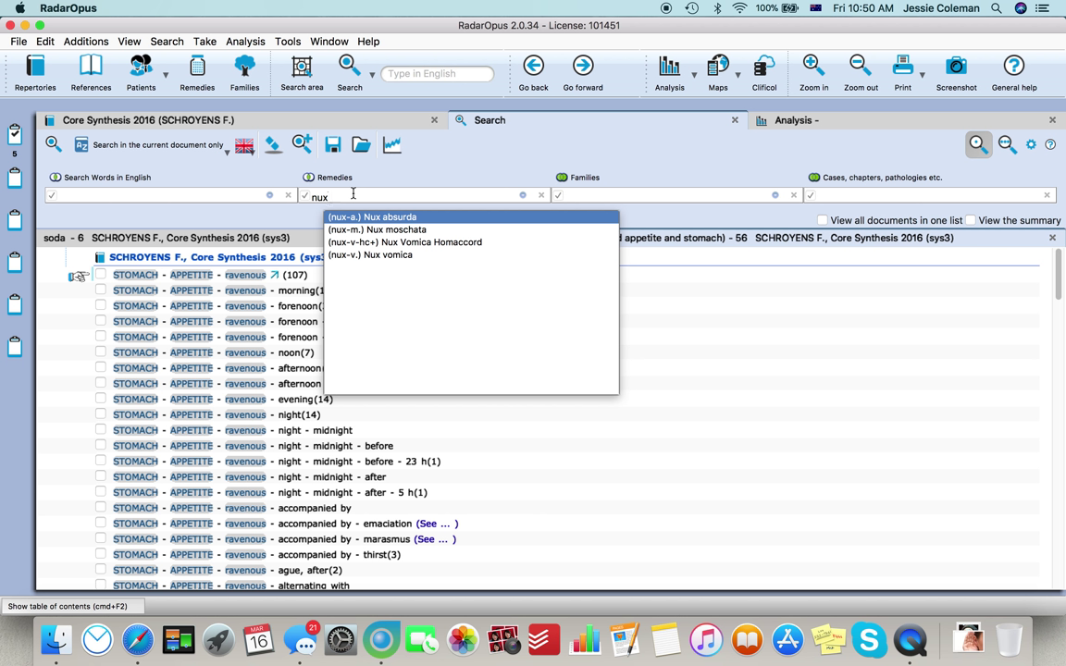
pyautogui.click(385, 255)
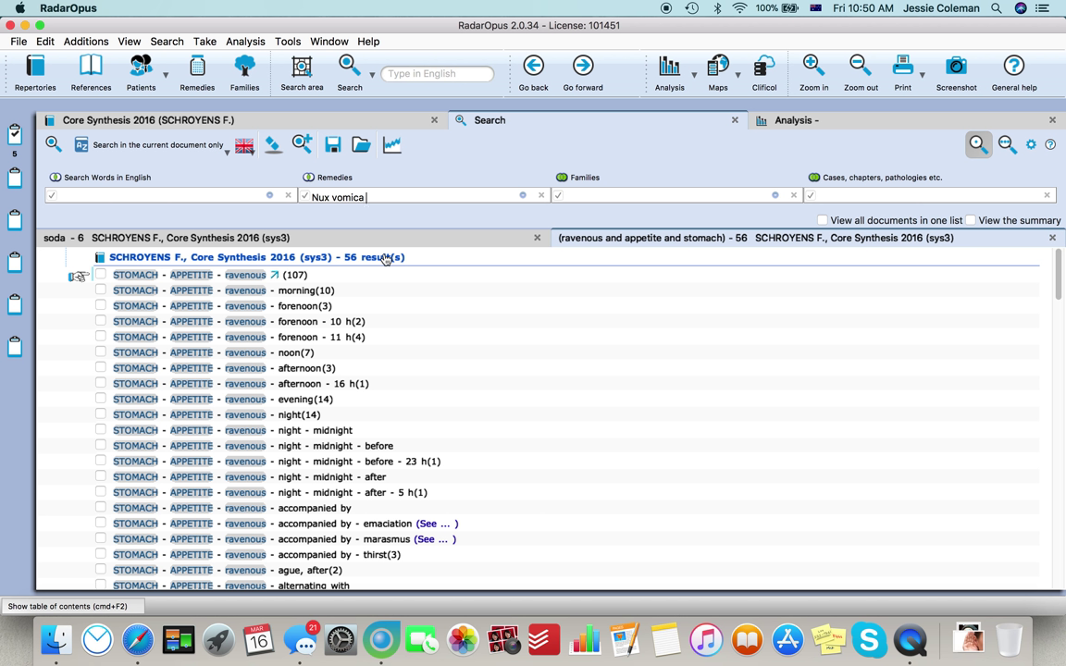
pyautogui.click(51, 146)
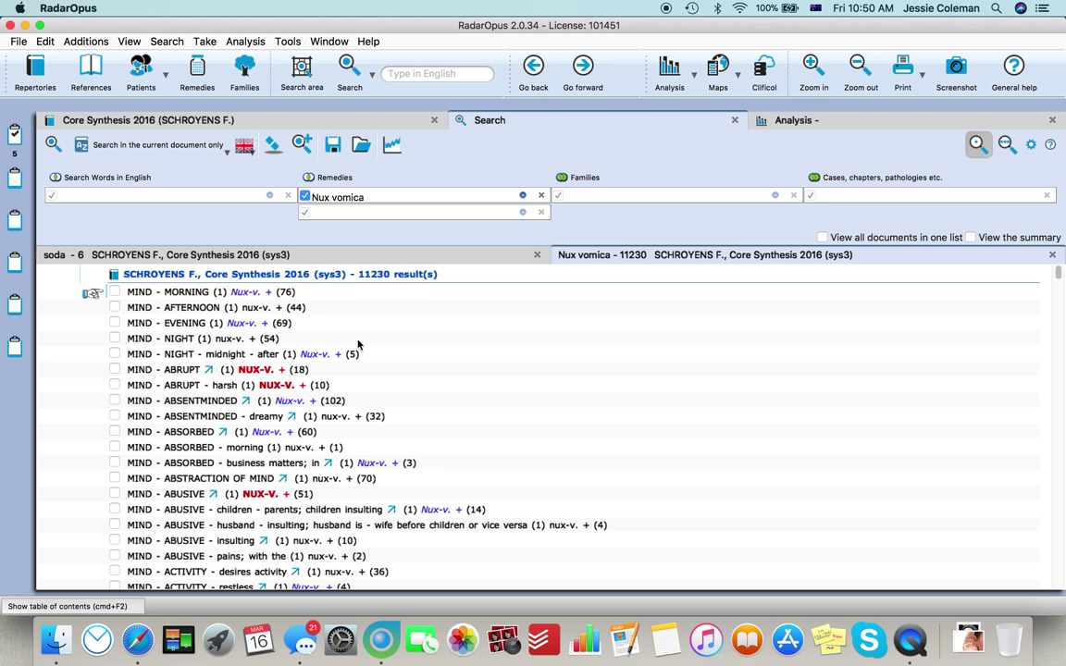
pyautogui.scroll(-5, 368, 333)
pyautogui.scroll(-20, 368, 330)
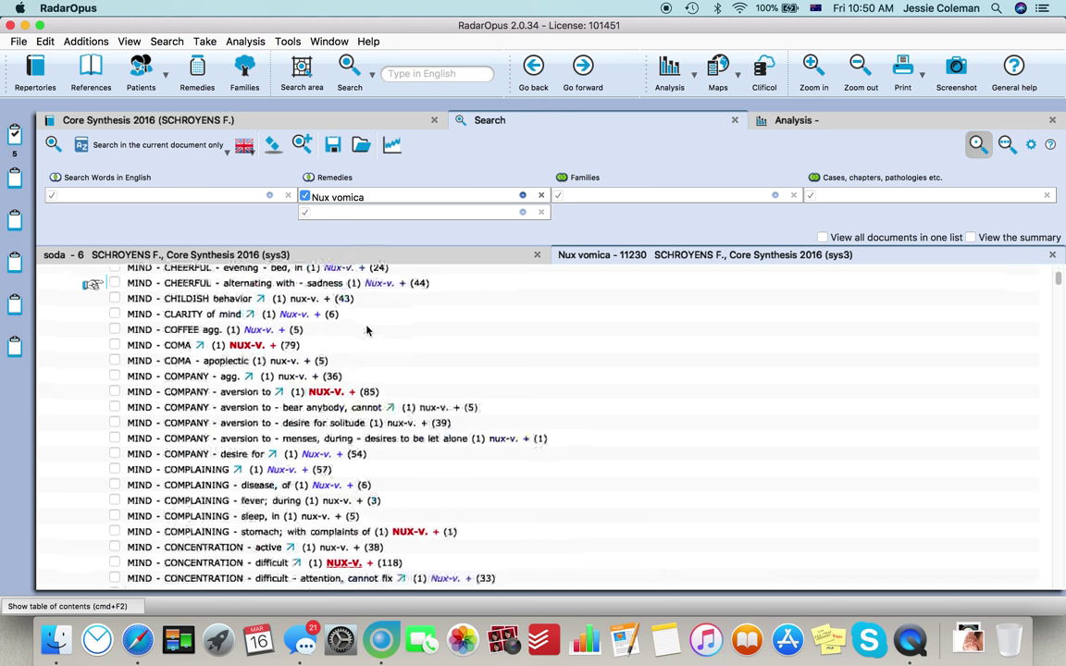
pyautogui.scroll(20, 367, 330)
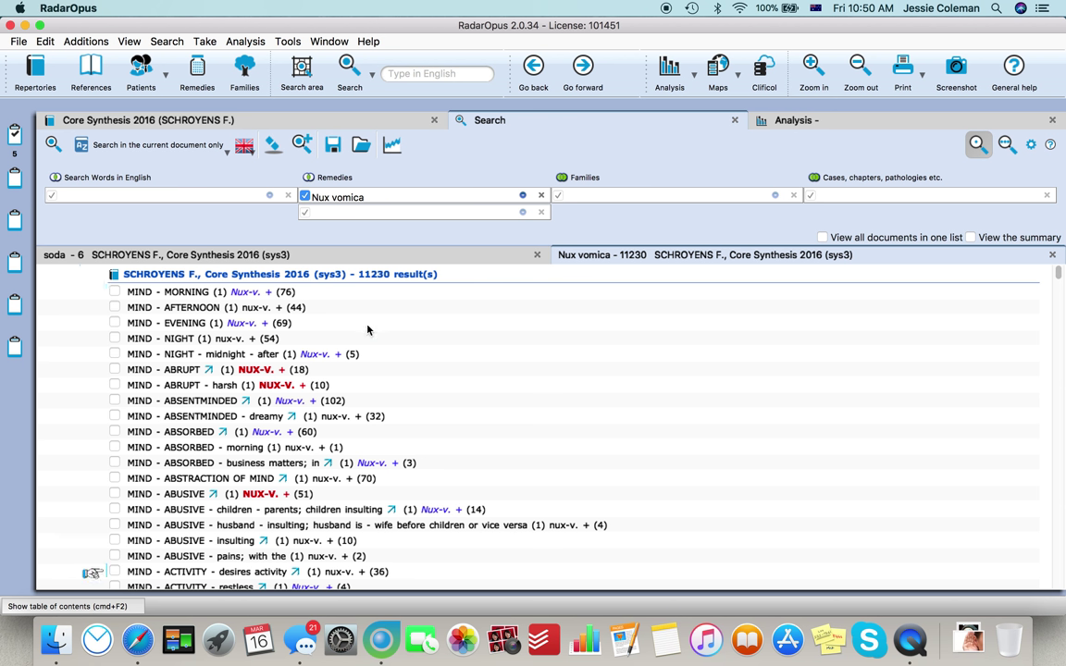
# Step: Add ear as a search word alongside Nux vomica and run the search
pyautogui.click(112, 194)
pyautogui.write('ear')
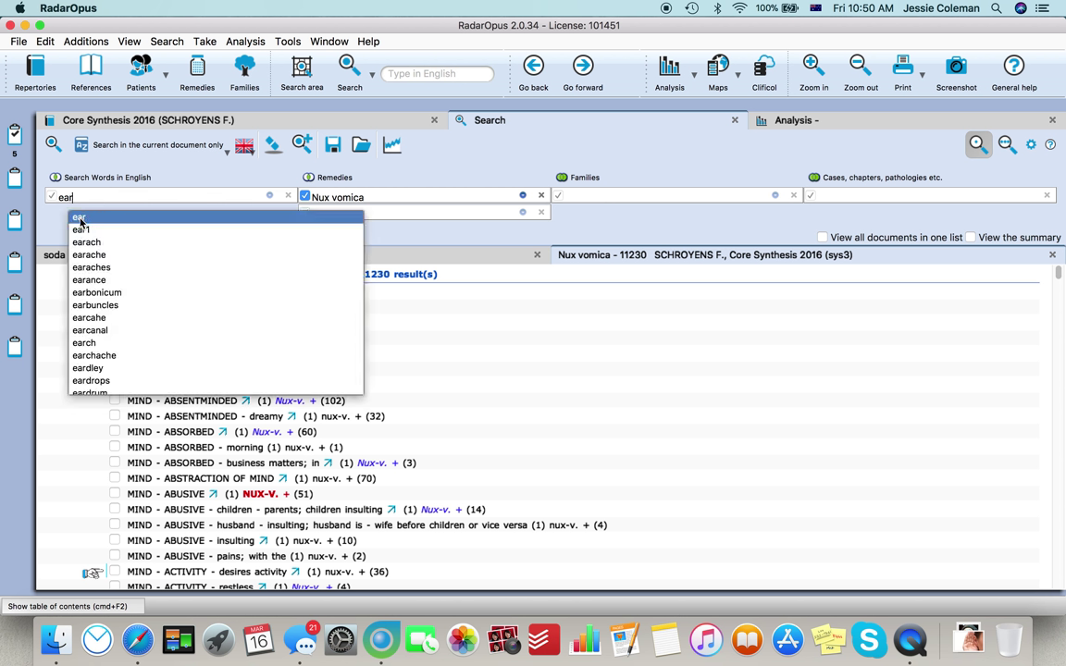
pyautogui.click(80, 219)
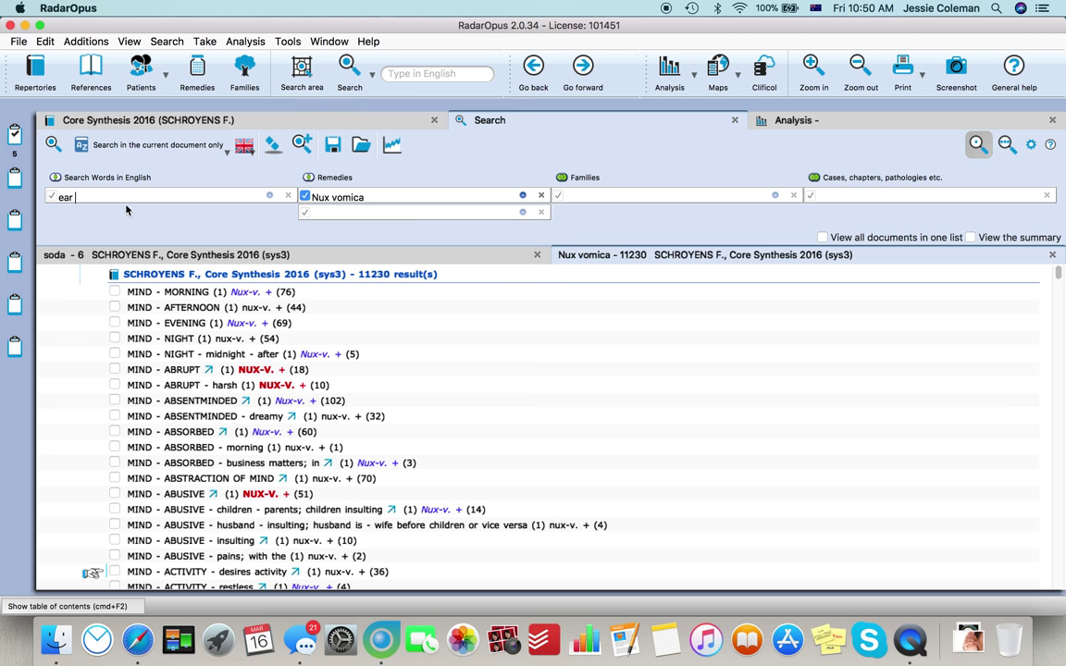
pyautogui.click(52, 144)
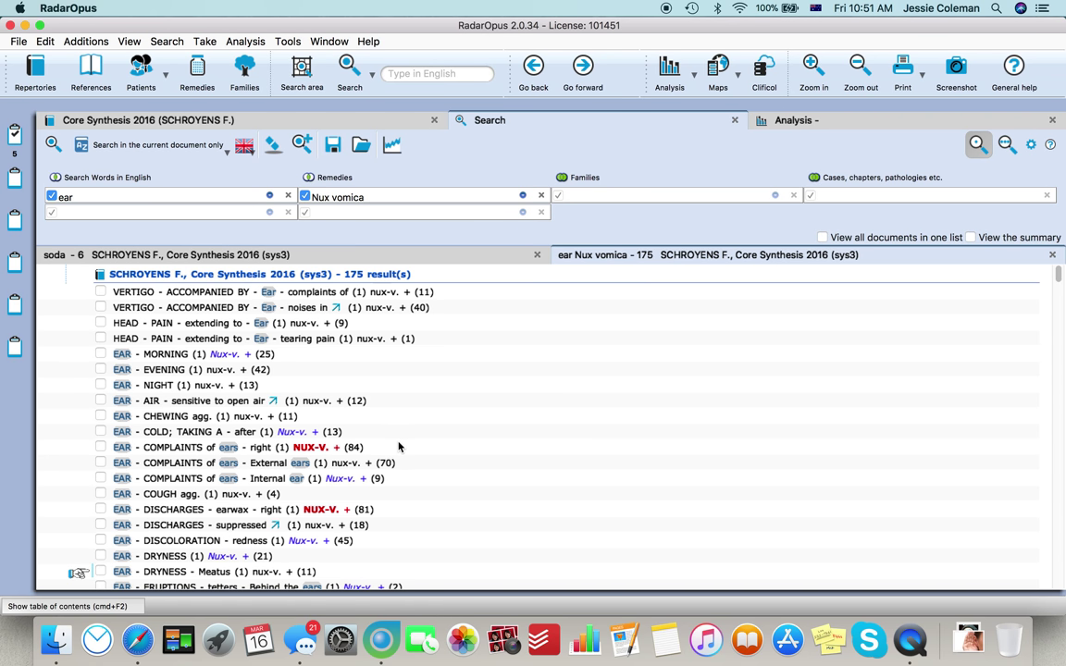
# Step: Scroll through the 175 results, mostly EAR rubrics
pyautogui.scroll(-20, 399, 444)
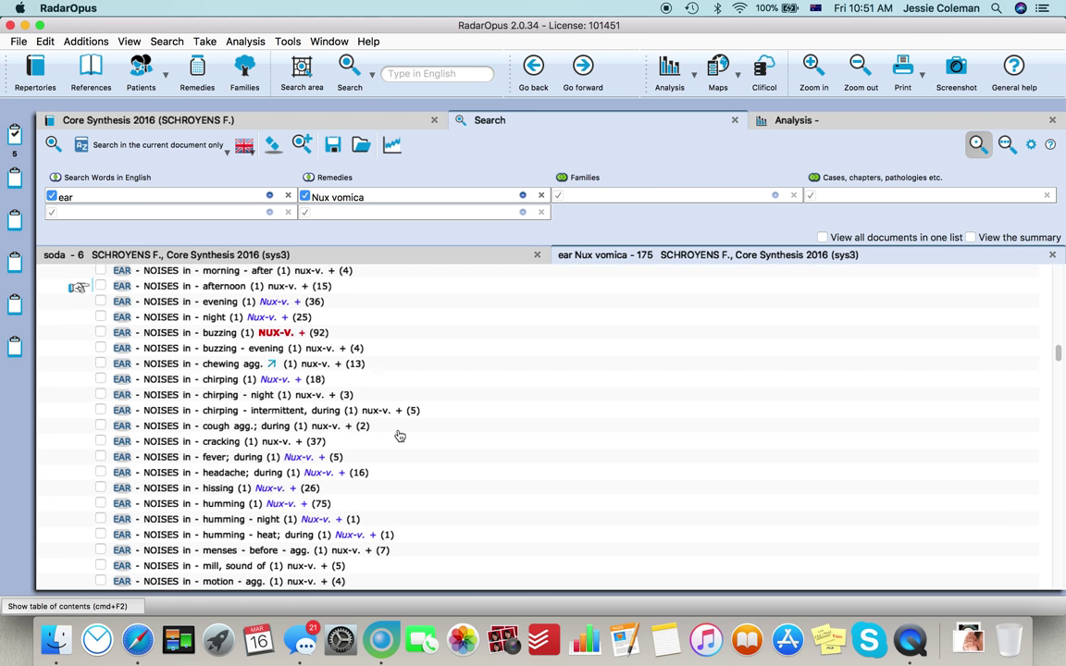
pyautogui.scroll(-20, 399, 435)
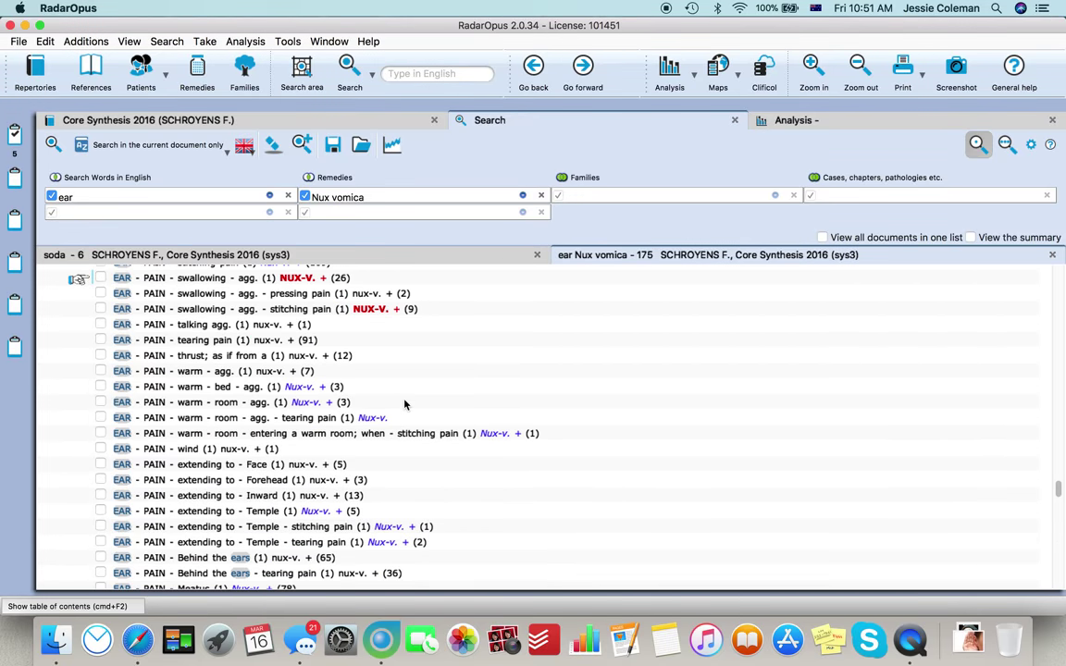
pyautogui.scroll(-10, 405, 404)
pyautogui.scroll(20, 404, 404)
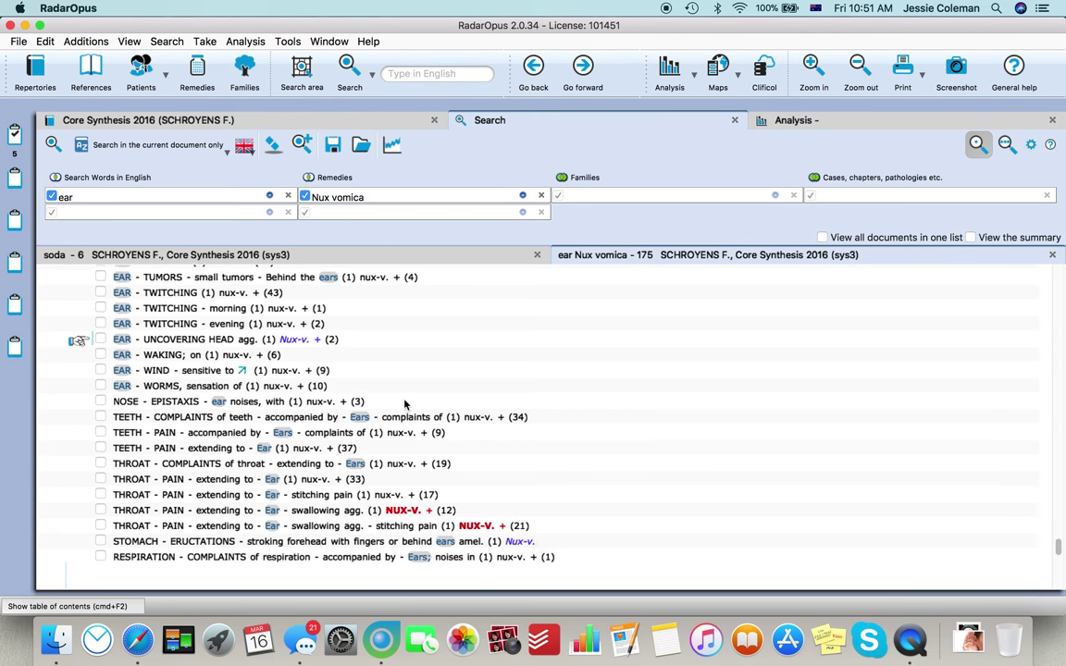
pyautogui.scroll(20, 405, 404)
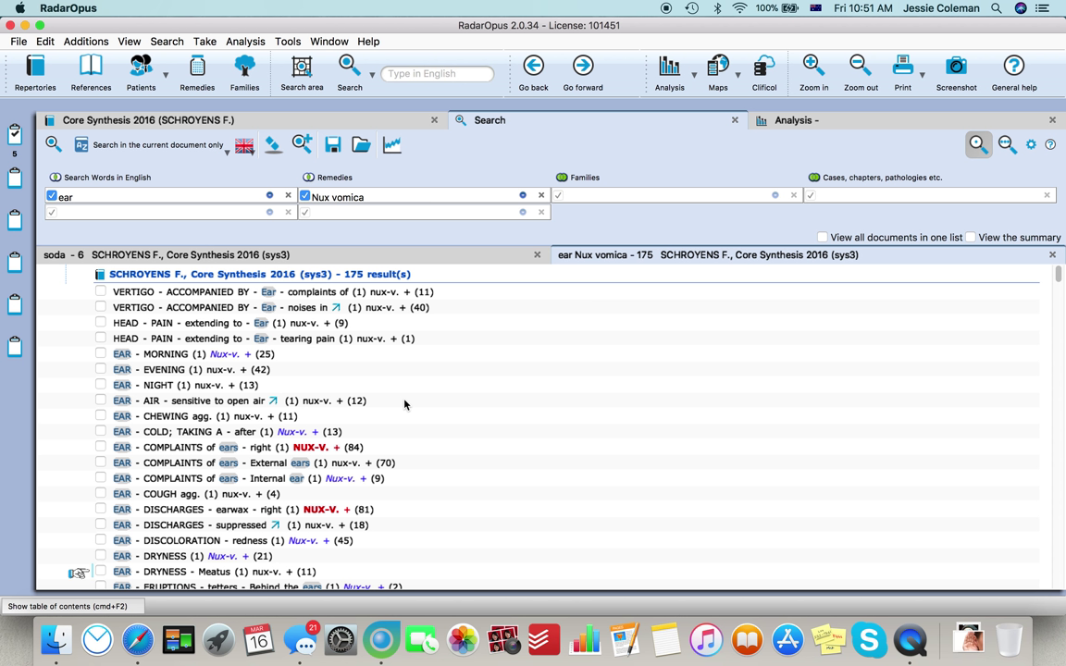
pyautogui.scroll(-15, 405, 403)
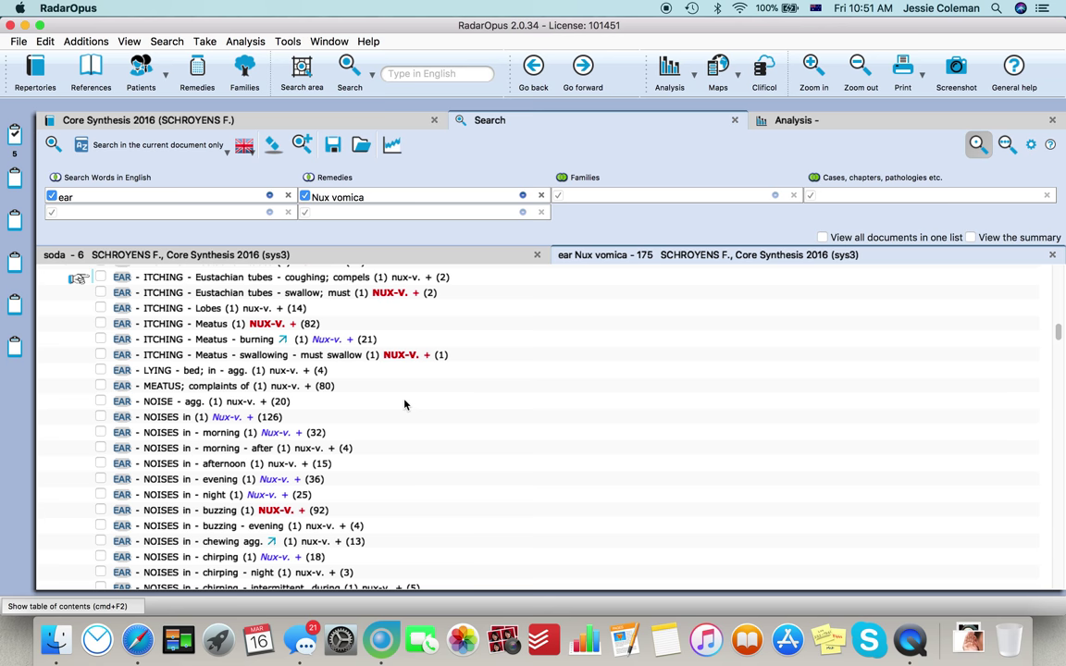
pyautogui.scroll(-15, 404, 404)
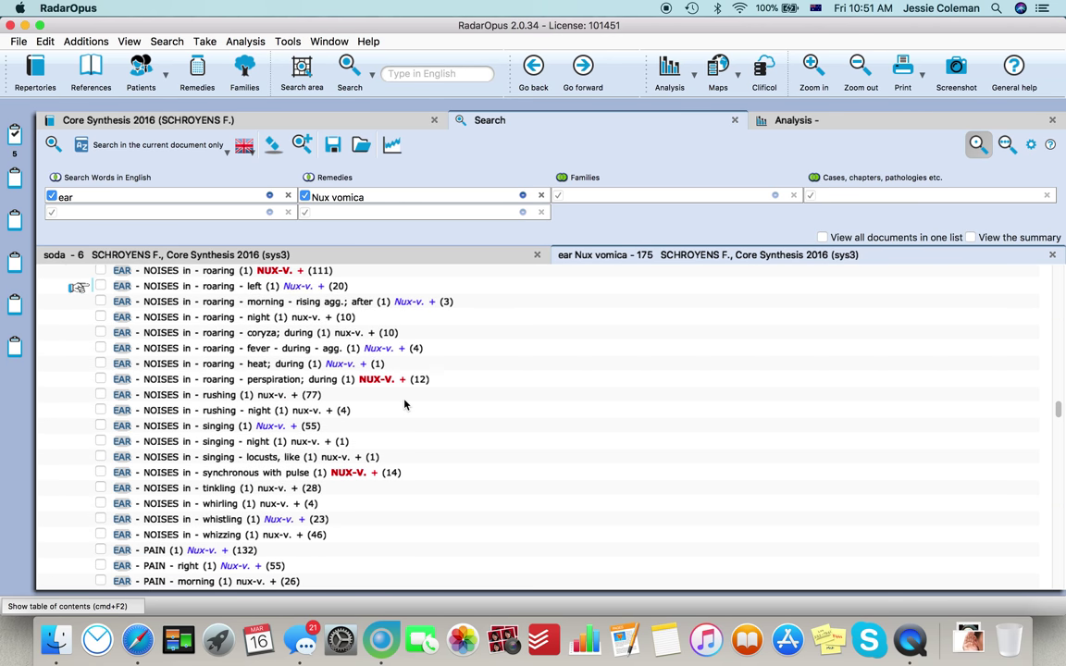
pyautogui.scroll(-5, 405, 404)
pyautogui.scroll(20, 405, 403)
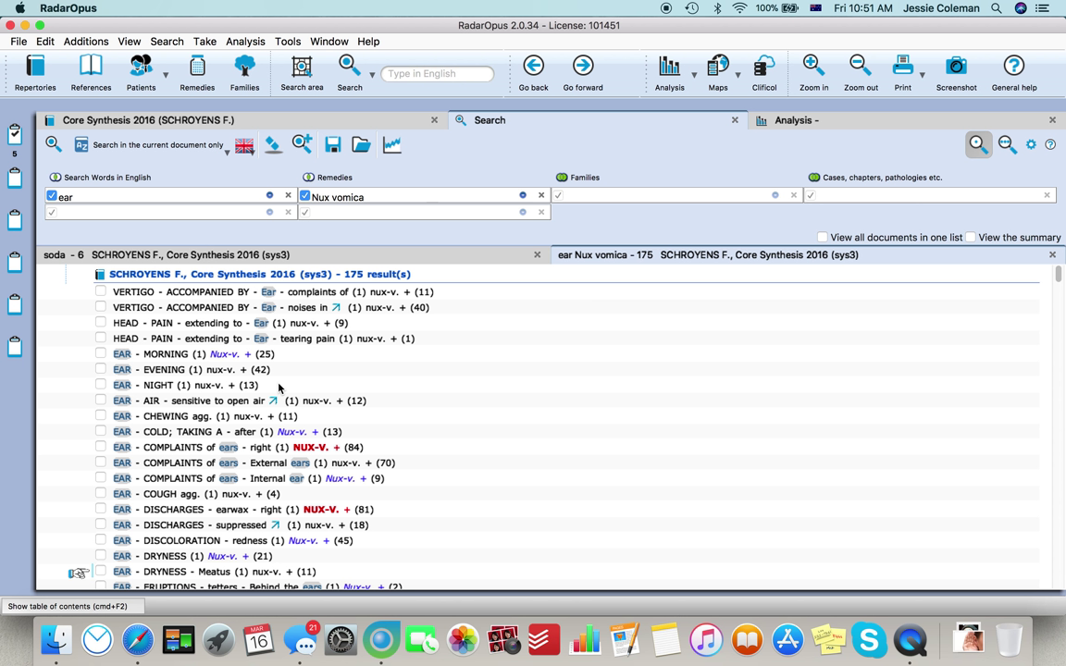
# Step: In the Nux vomica search options, include degrees 3 and 4 alongside the others
pyautogui.click(523, 197)
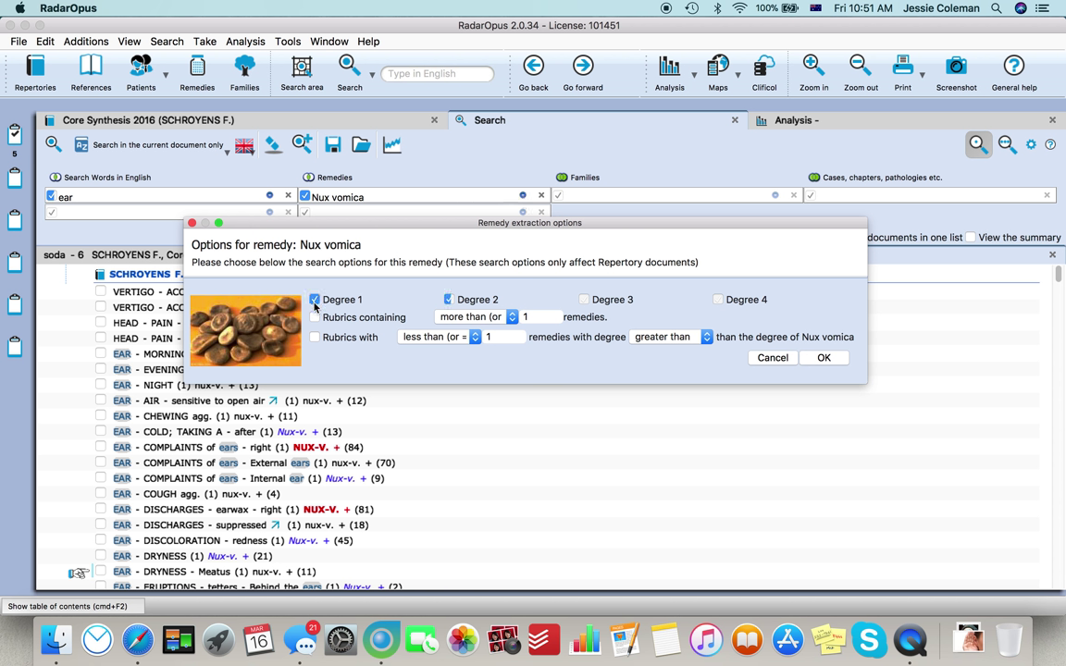
pyautogui.click(584, 299)
pyautogui.click(720, 300)
pyautogui.click(720, 305)
pyautogui.click(719, 303)
pyautogui.click(584, 301)
pyautogui.click(583, 301)
# Step: Limit Nux vomica to rubrics containing 100 or fewer remedies and apply the options
pyautogui.click(316, 317)
pyautogui.click(511, 318)
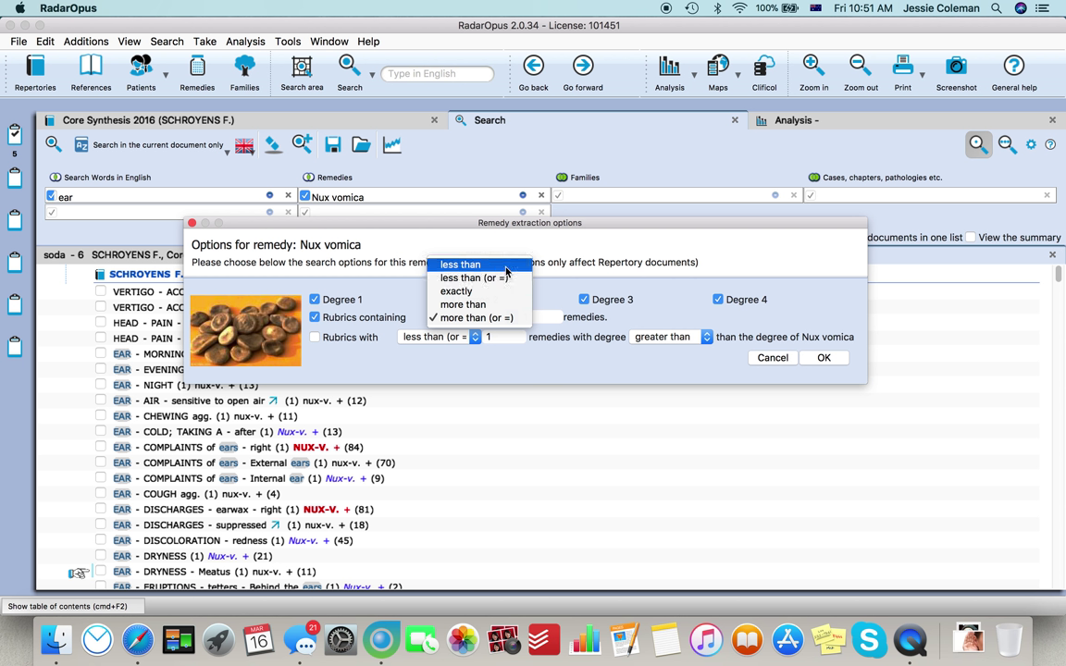
pyautogui.click(508, 279)
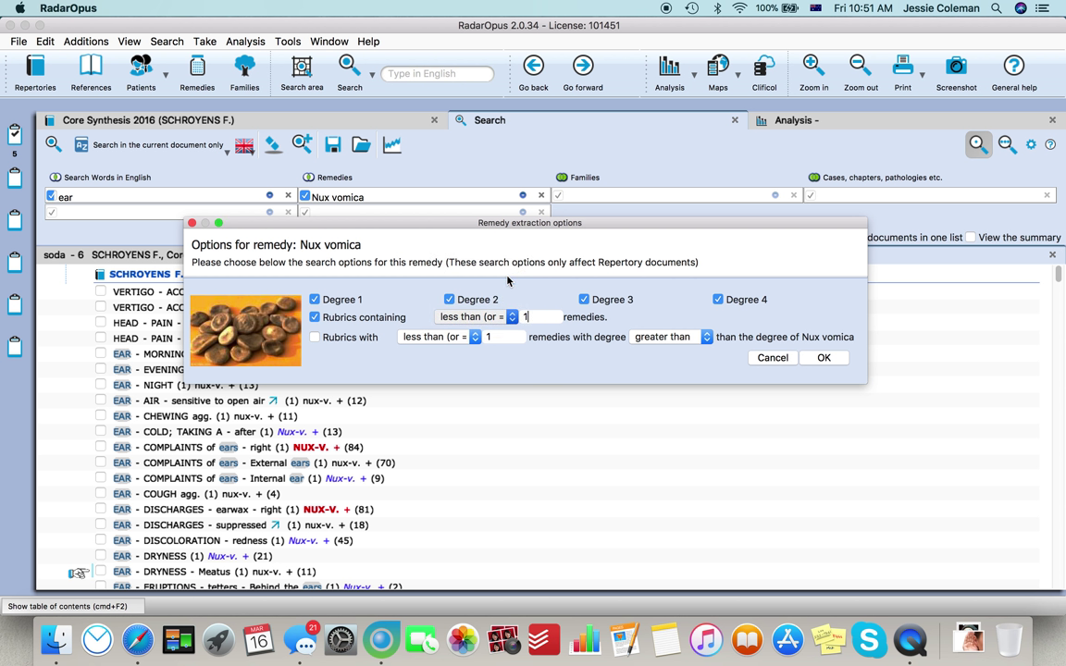
pyautogui.click(537, 317)
pyautogui.write('00')
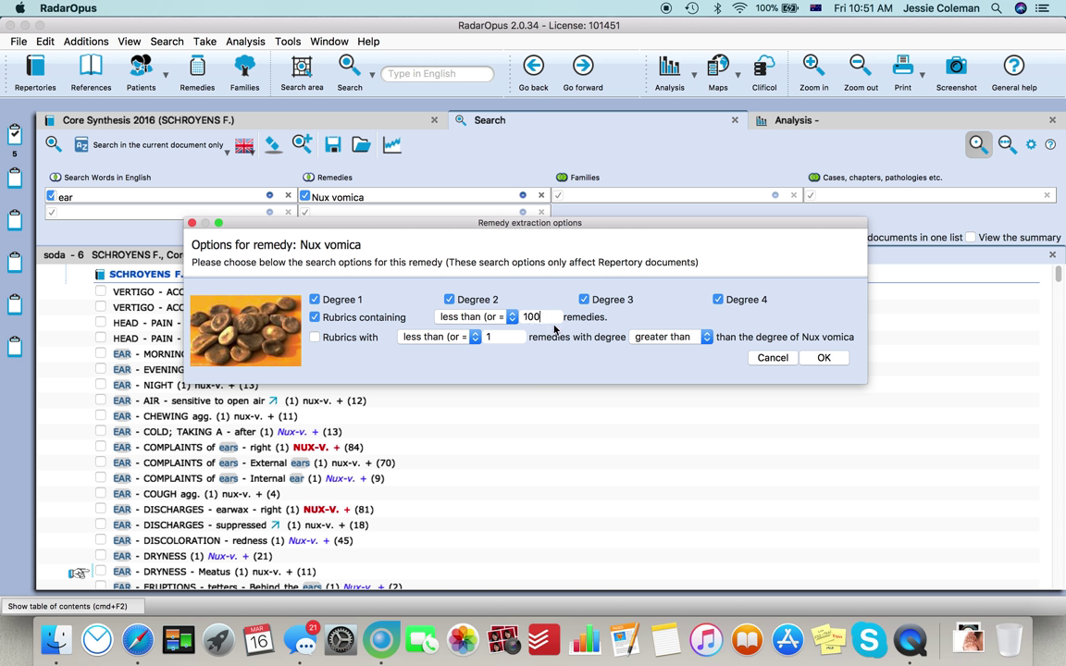
pyautogui.click(824, 360)
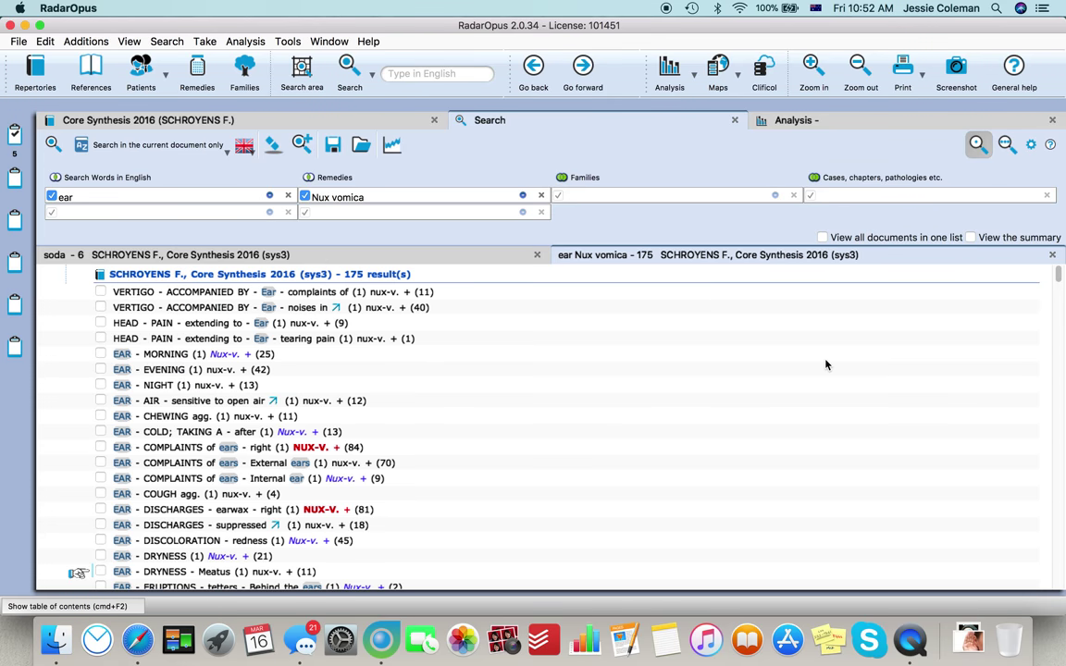